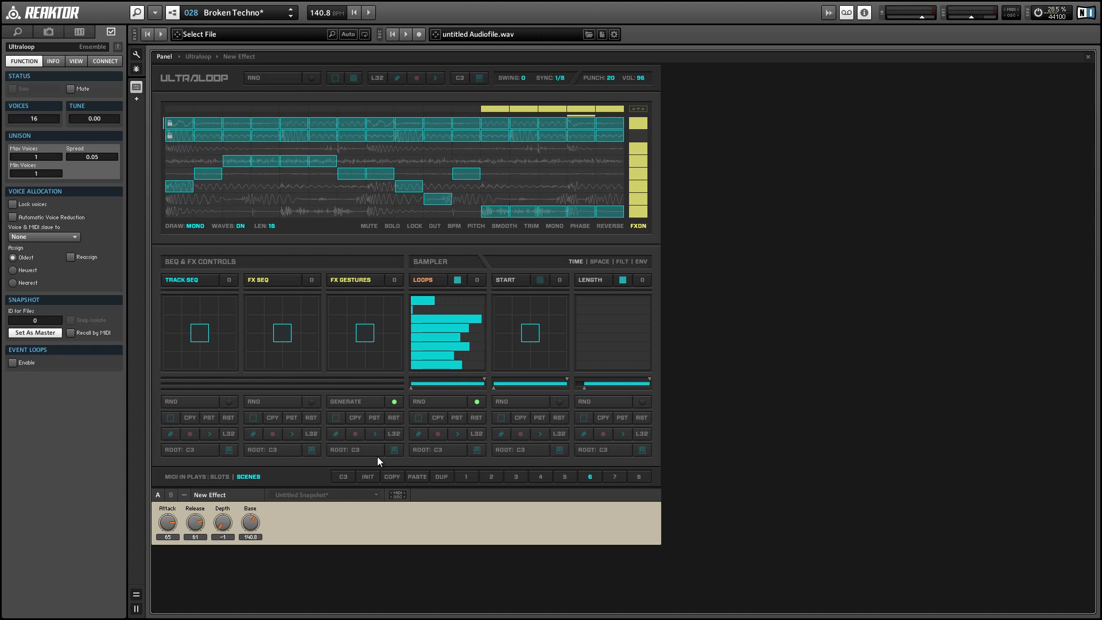
Turn the Base tempo knob up and down, then start and stop playback of the loop.
left_click_drag(254, 527, 261, 517)
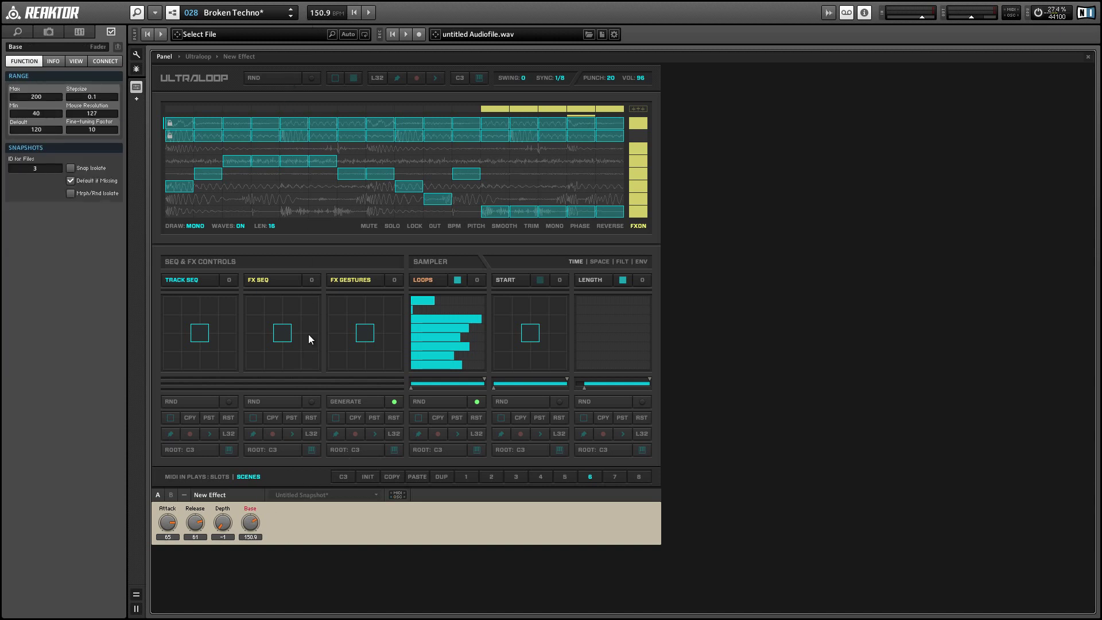
mouse_move(250, 522)
left_mouse_down()
mouse_move(256, 561)
mouse_move(269, 529)
left_mouse_up()
left_click(373, 13)
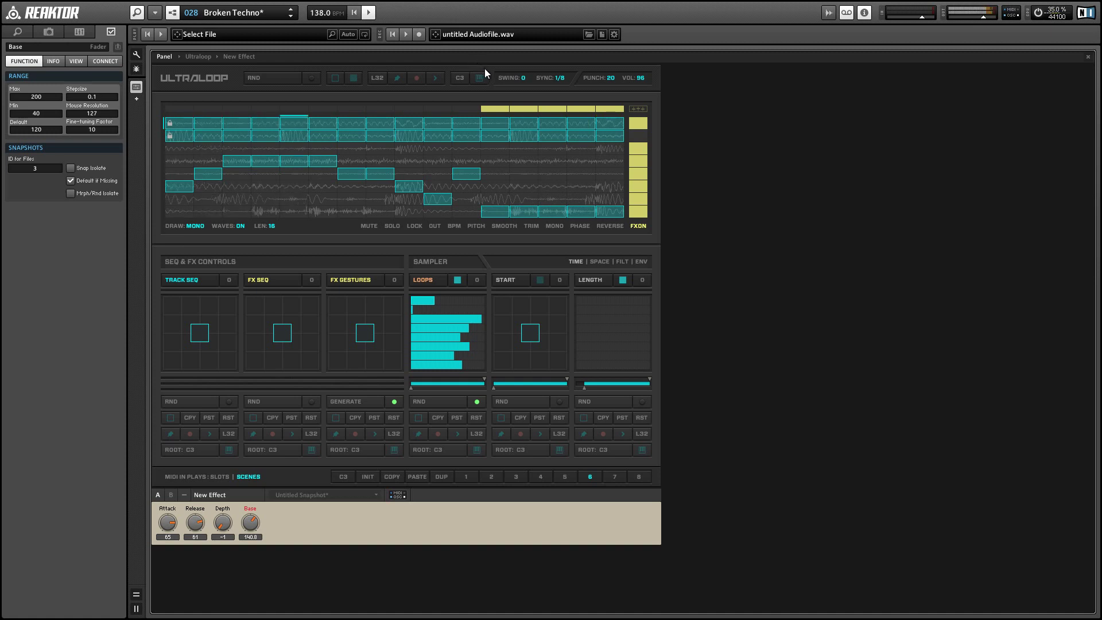
left_click(369, 15)
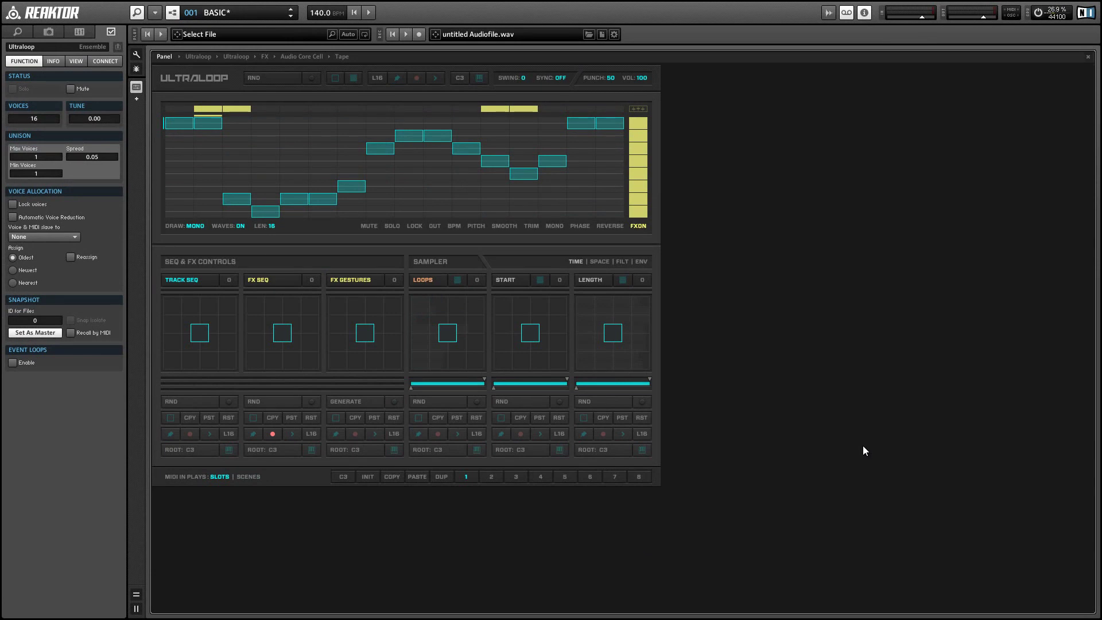
Open OSC Settings from the main menu's File submenu.
left_click(155, 12)
mouse_move(168, 29)
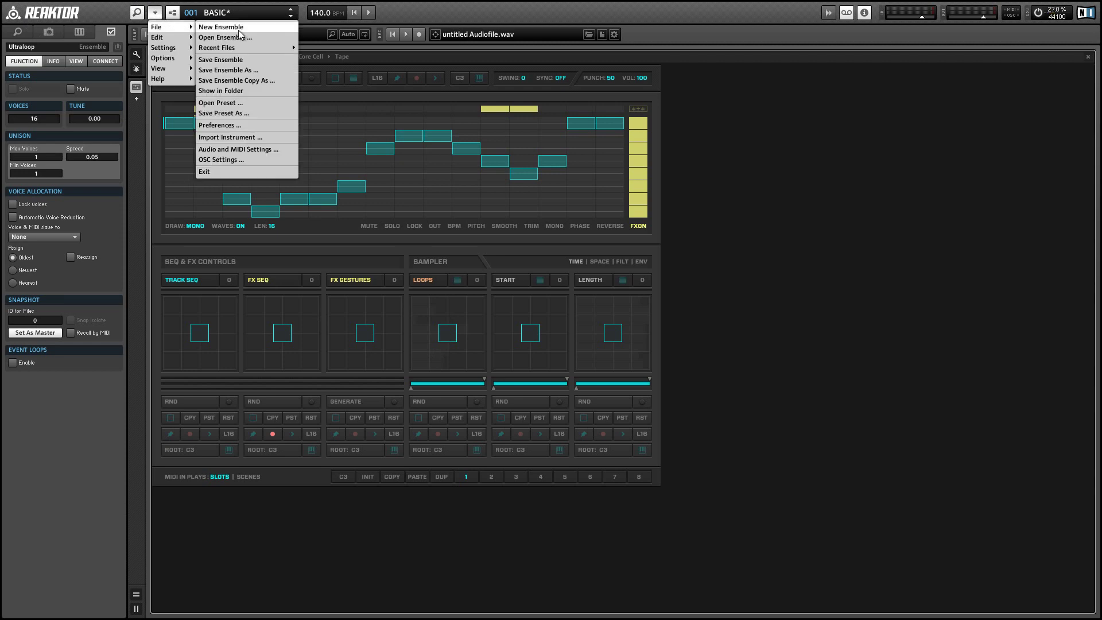
left_click(224, 160)
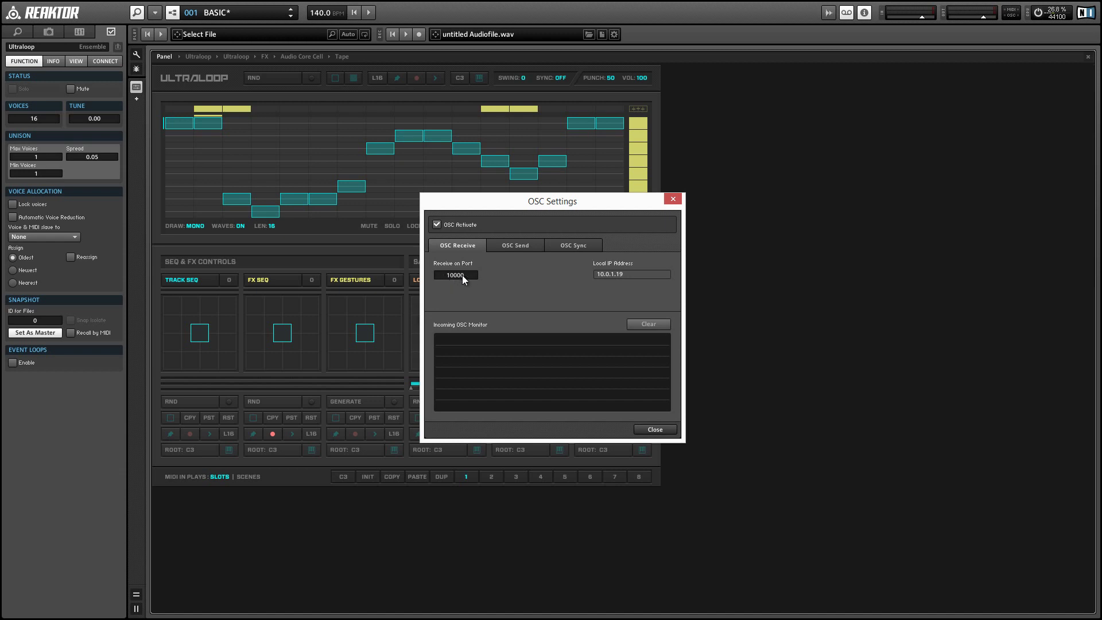
Add a new DefaultName target on port 10000 in the OSC Send tab.
left_click(524, 245)
left_click(449, 373)
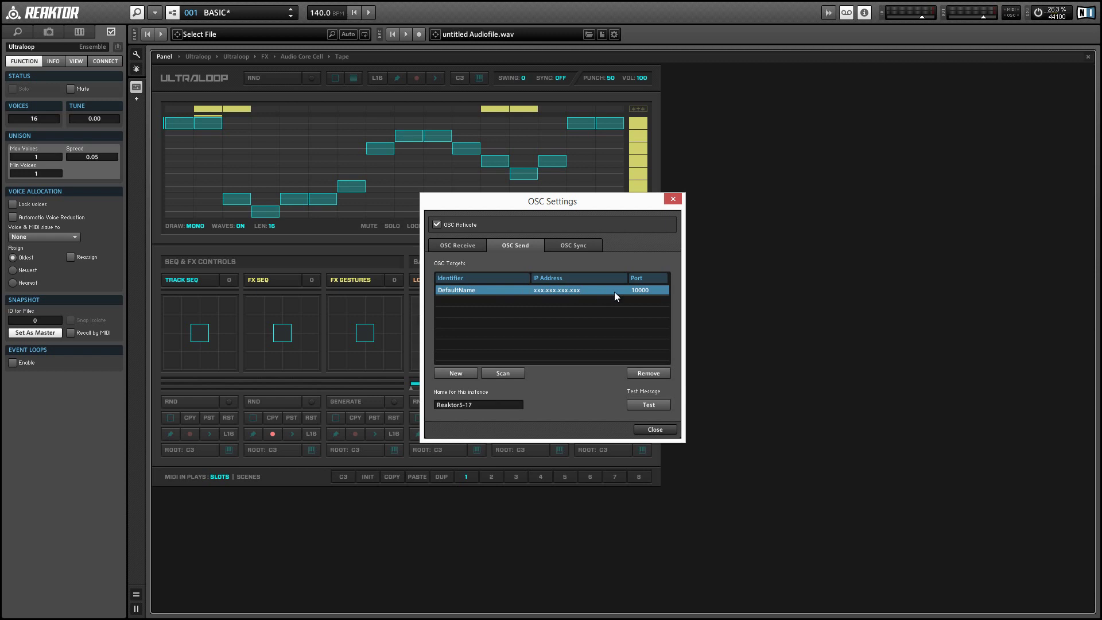
Dismiss the invalid IP alert and set DefaultName's IP address to the local 10.0.1.19.
left_click(563, 316)
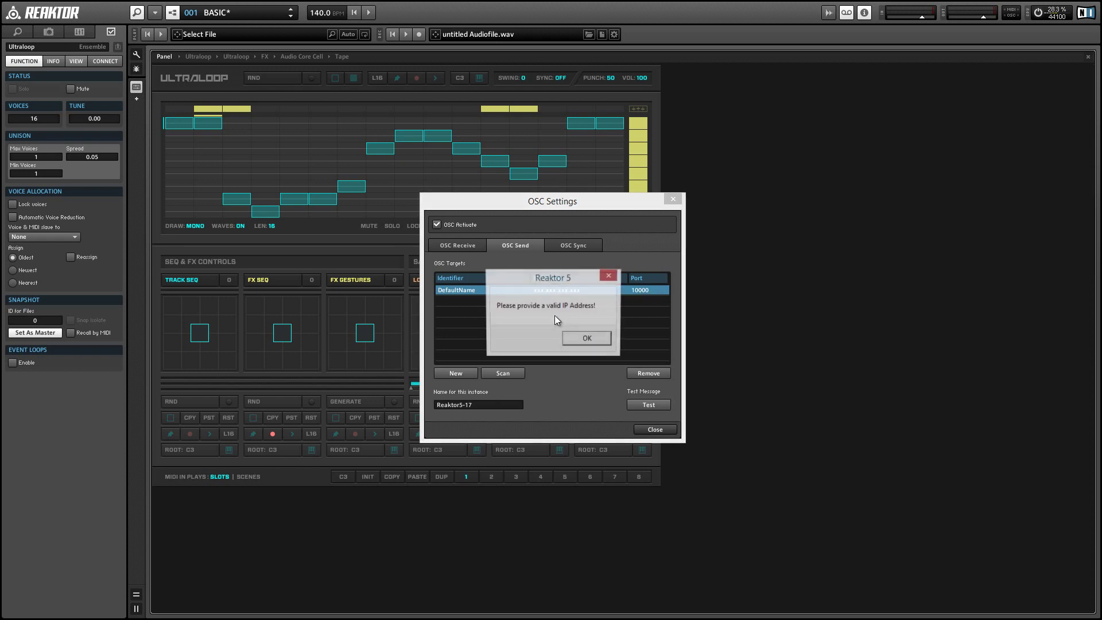
left_click(585, 339)
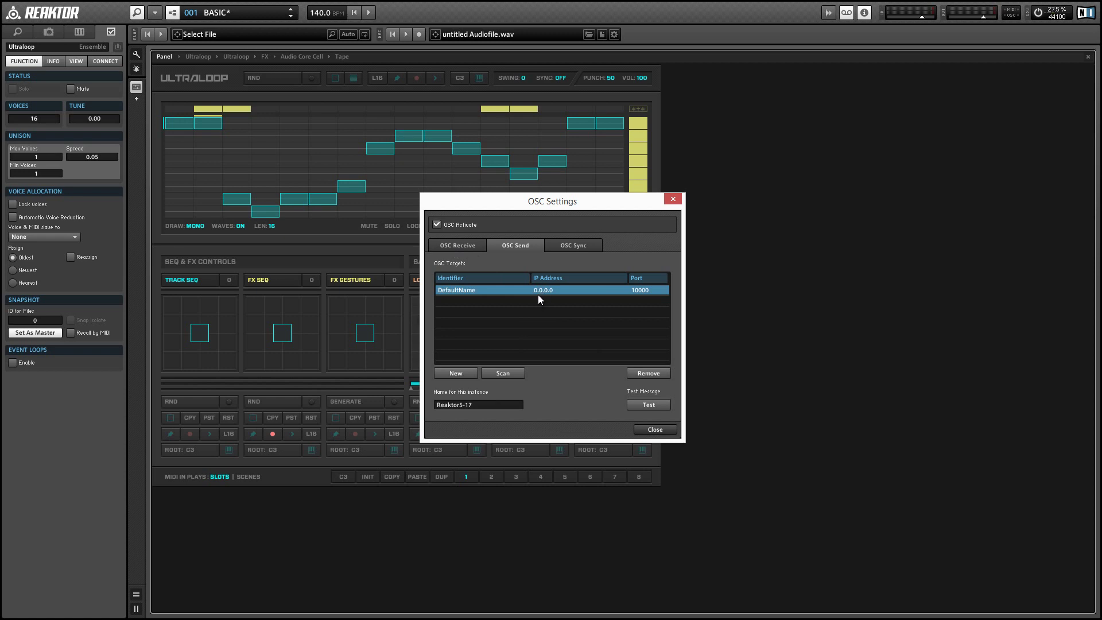
left_click(459, 248)
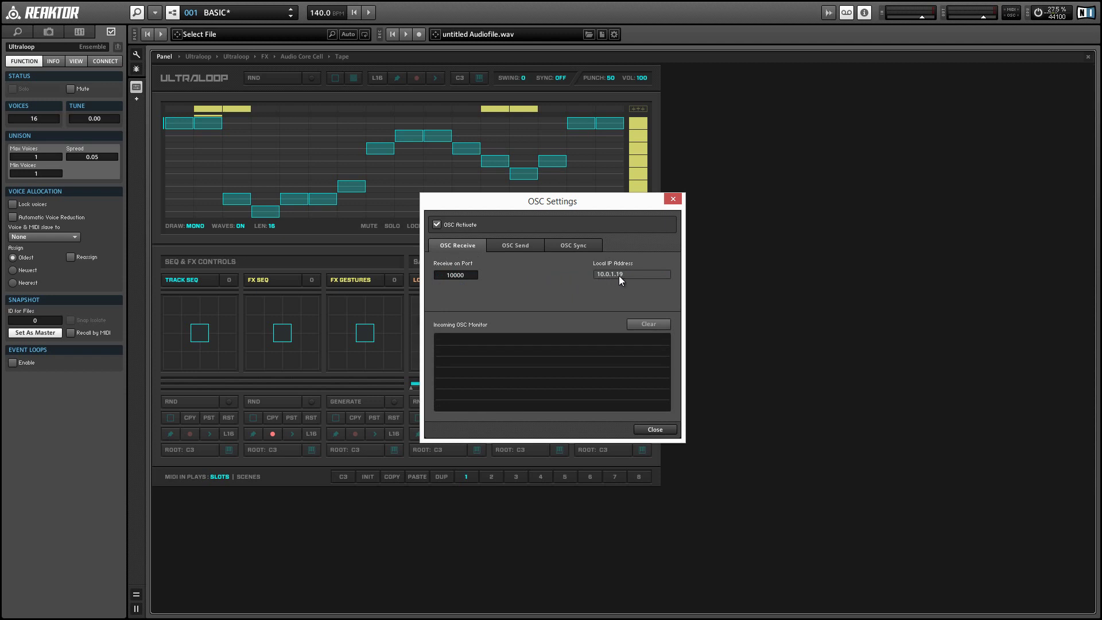
left_click(508, 245)
type("10.0.1.1")
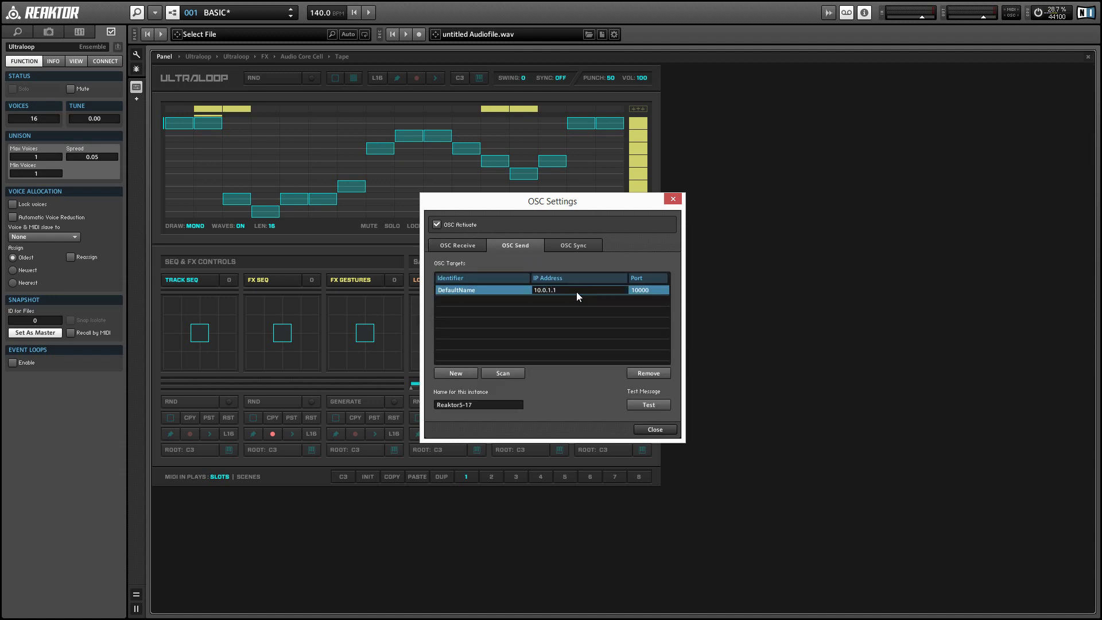
key("Return")
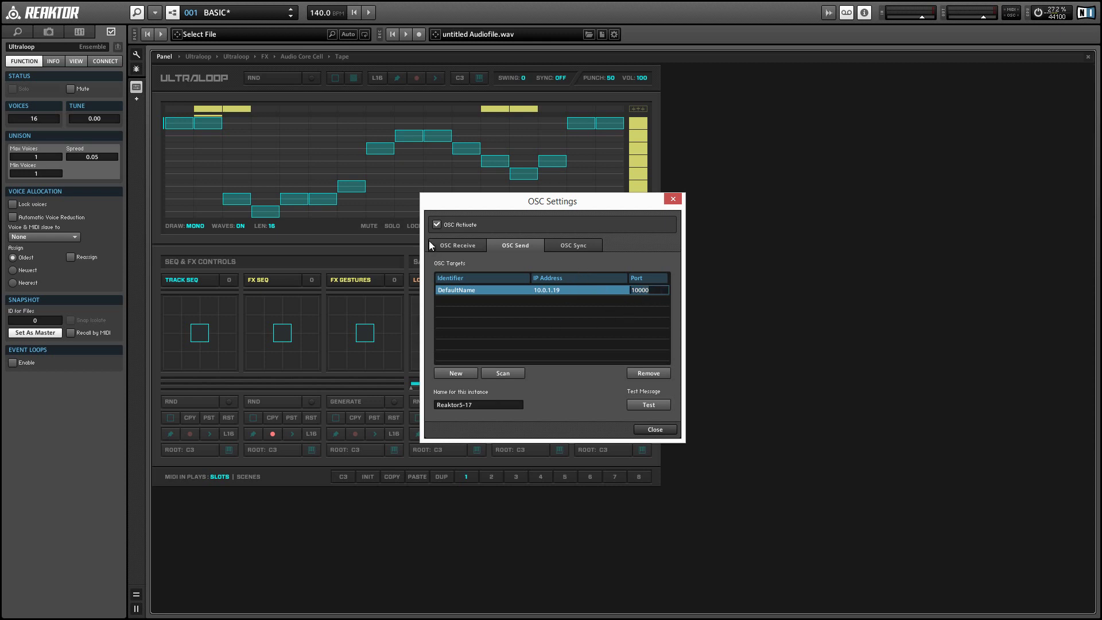
left_click(456, 246)
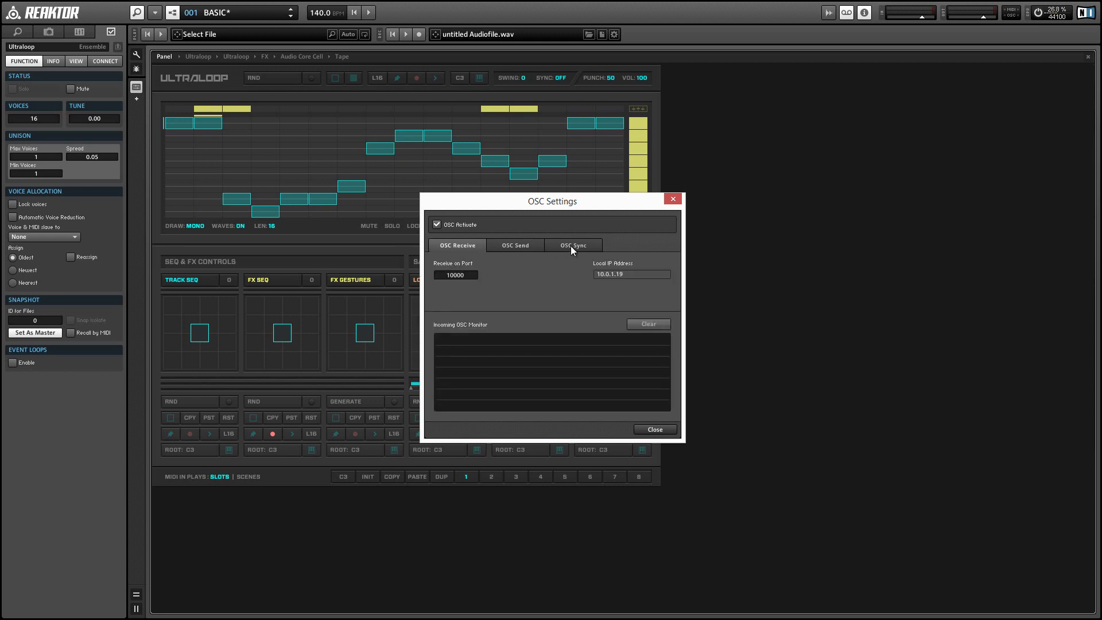
Send a test message to DefaultName, enable Sync as Slave, and close OSC Settings.
left_click(522, 247)
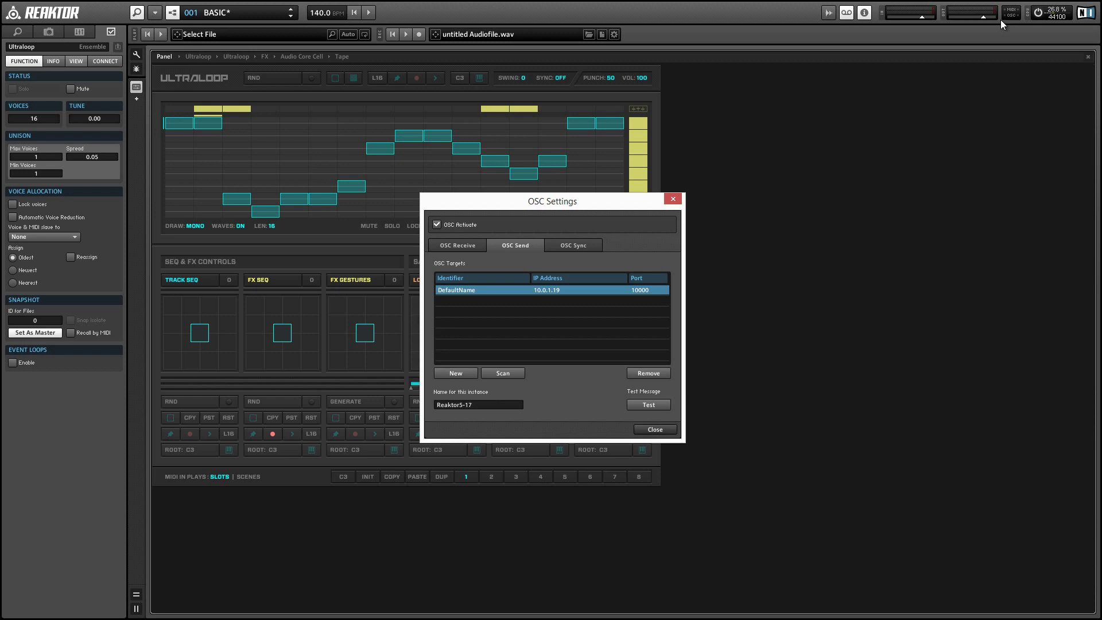
left_click(652, 406)
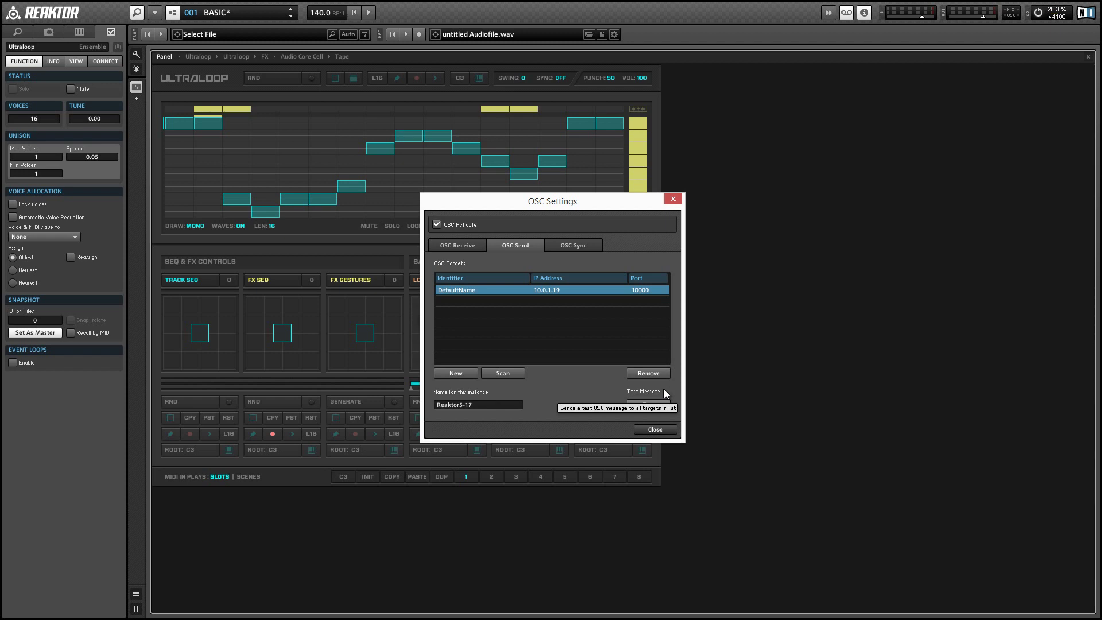
left_click(570, 246)
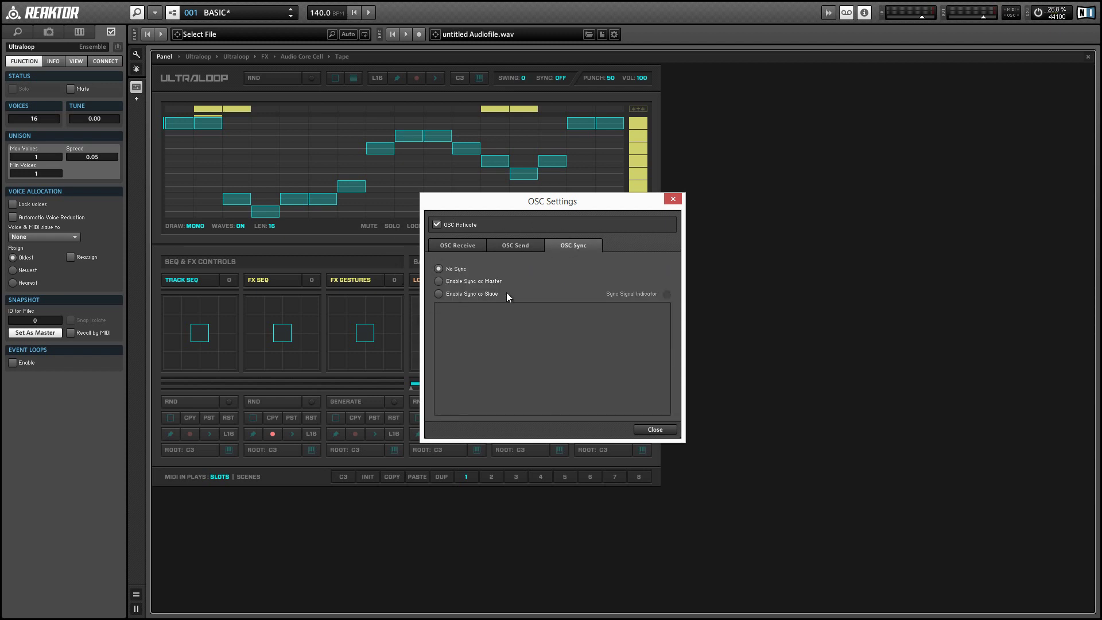
left_click(442, 292)
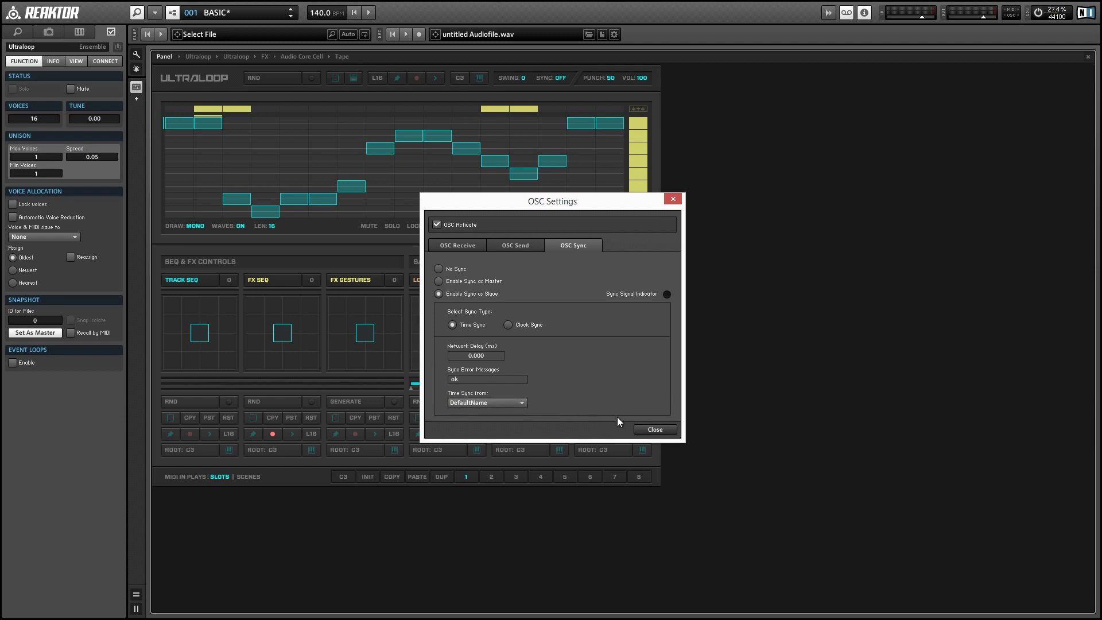
left_click(651, 431)
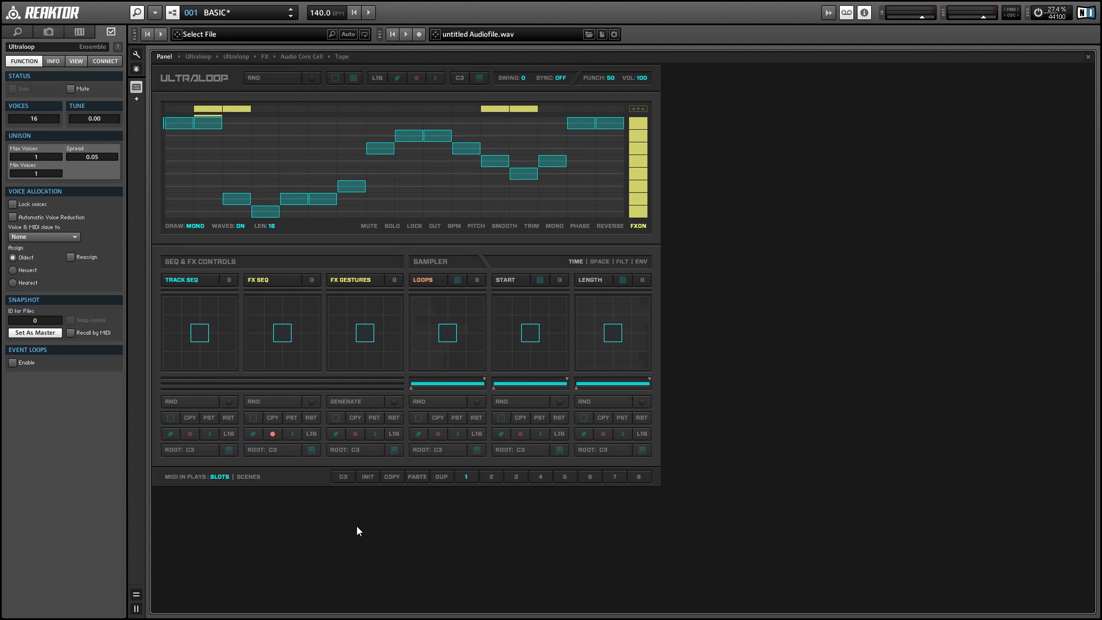
In Structure view, add a new empty instrument below the Multi-Out Mixer and enter it.
key("ctrl+F6")
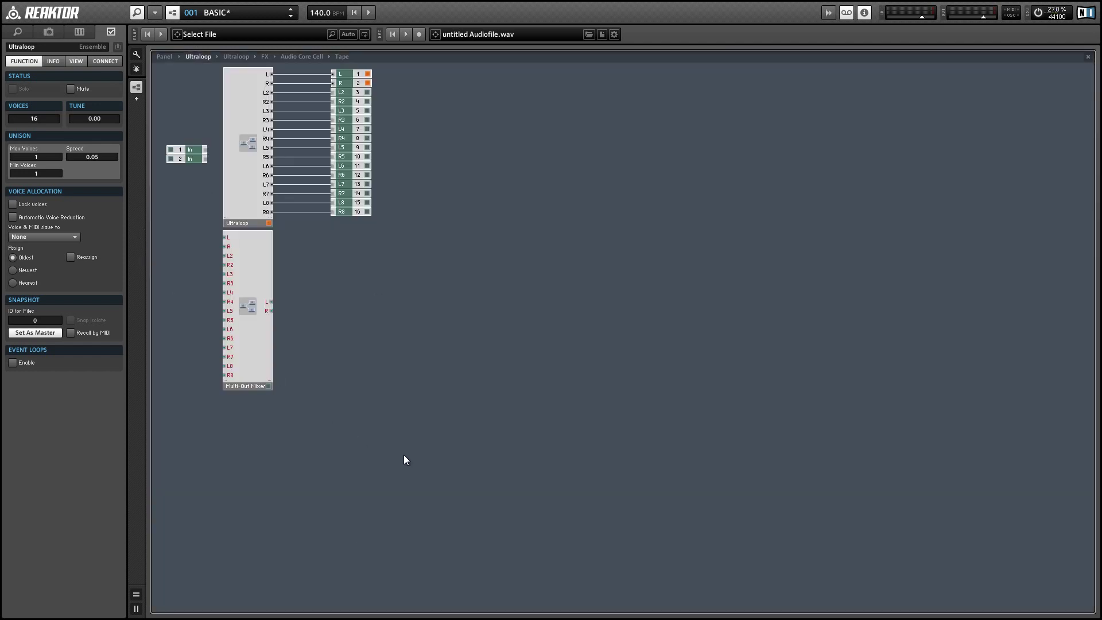
right_click(334, 311)
mouse_move(363, 320)
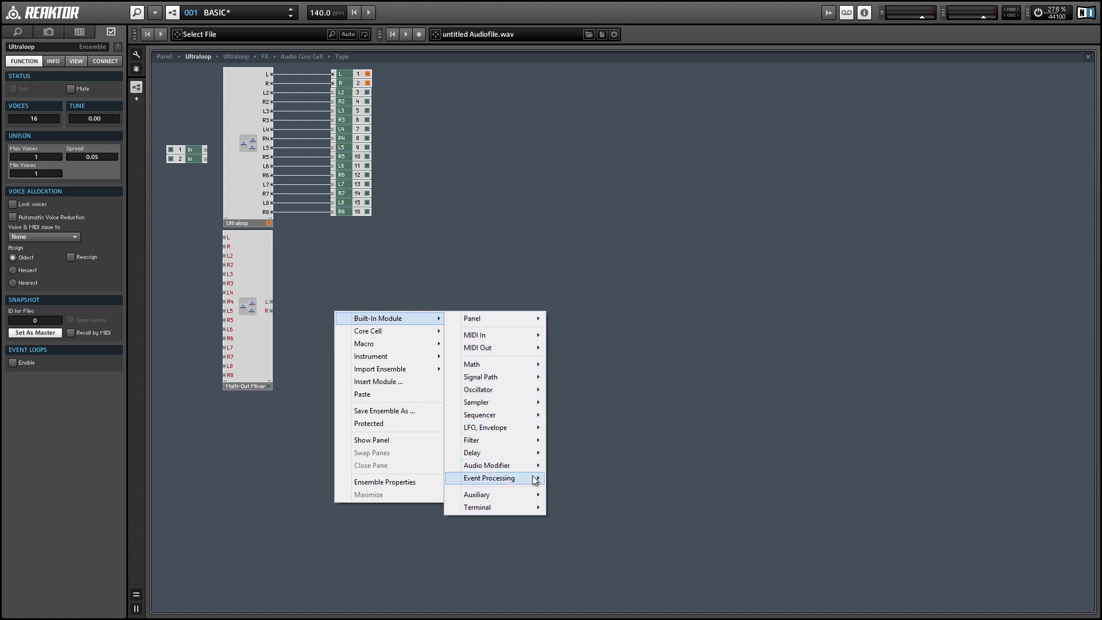
mouse_move(534, 479)
mouse_move(370, 356)
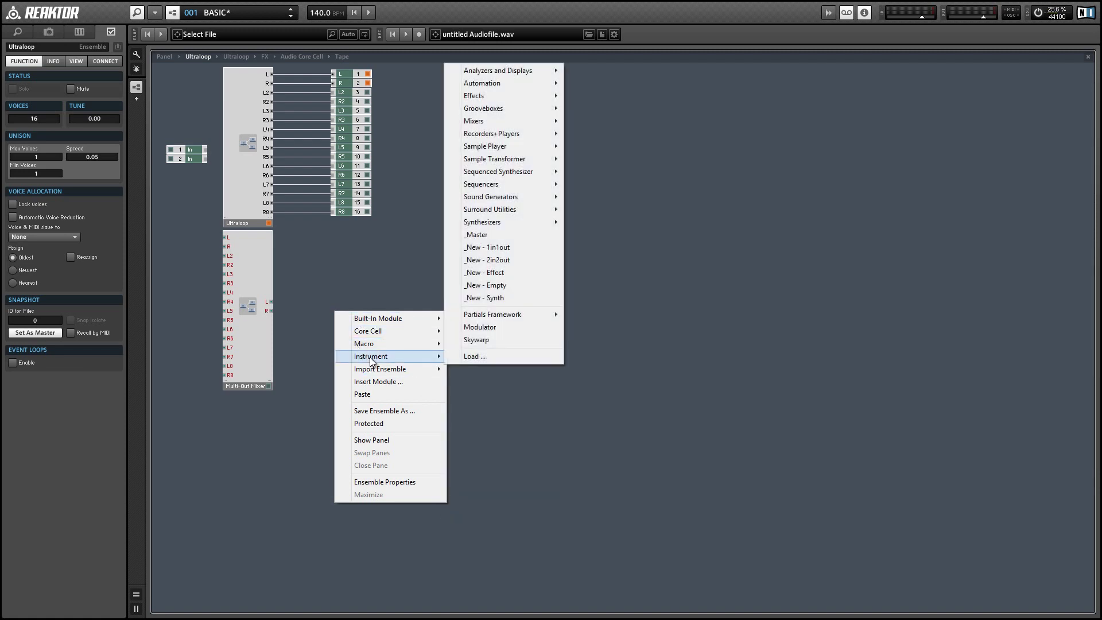
left_click(528, 284)
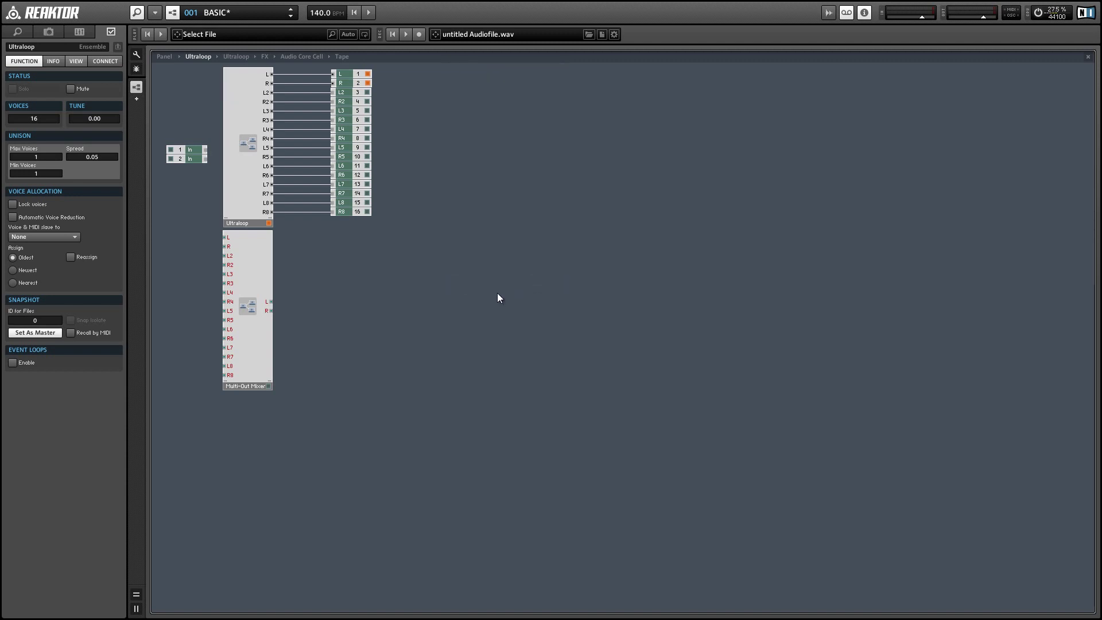
left_click_drag(359, 321, 260, 408)
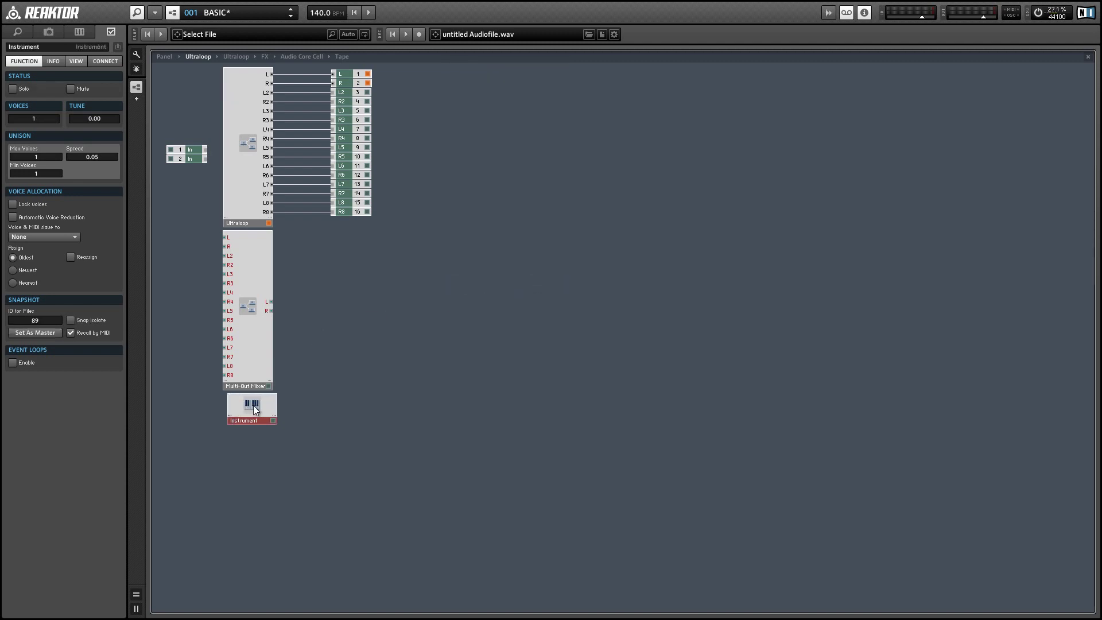
double_click(250, 409)
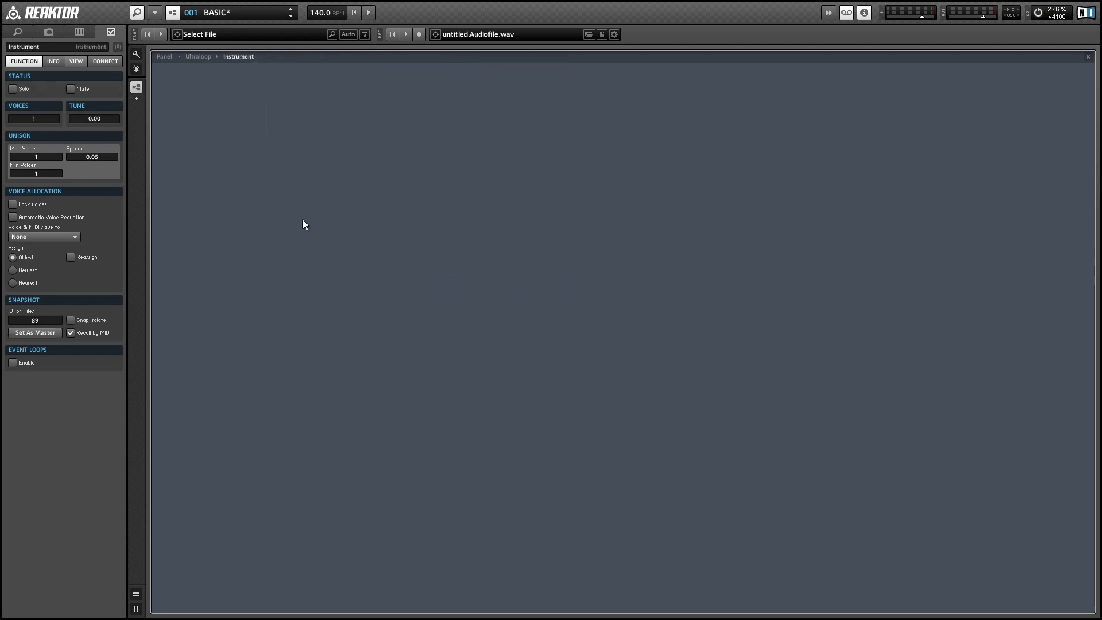
Insert a Knob module named BPM with a maximum of 200.
double_click(397, 228)
type("knob")
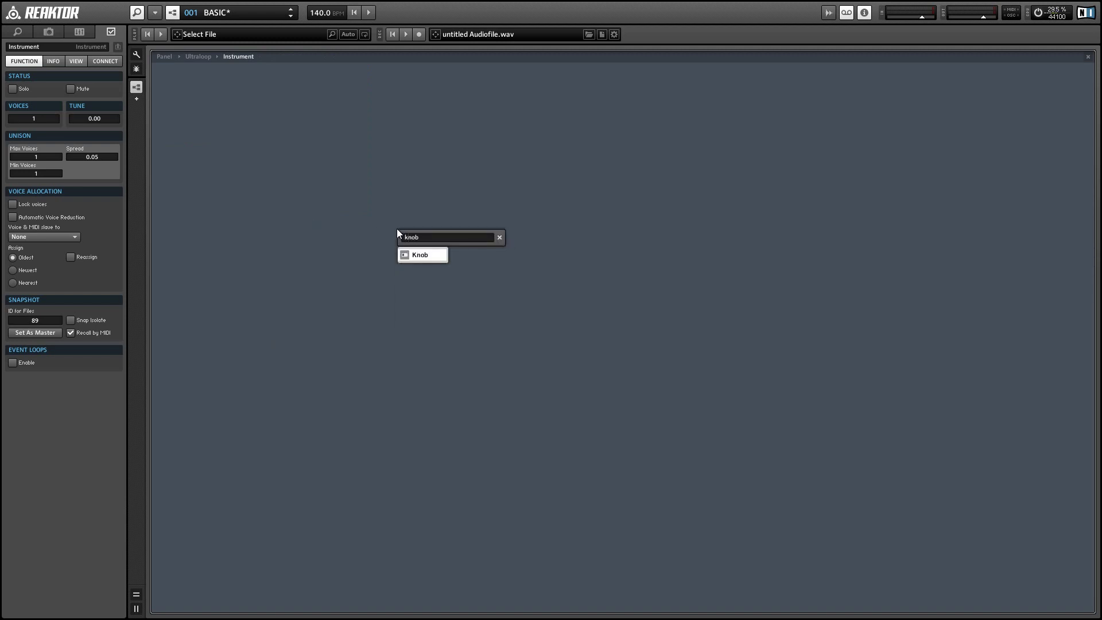
key("Return")
left_click(37, 46)
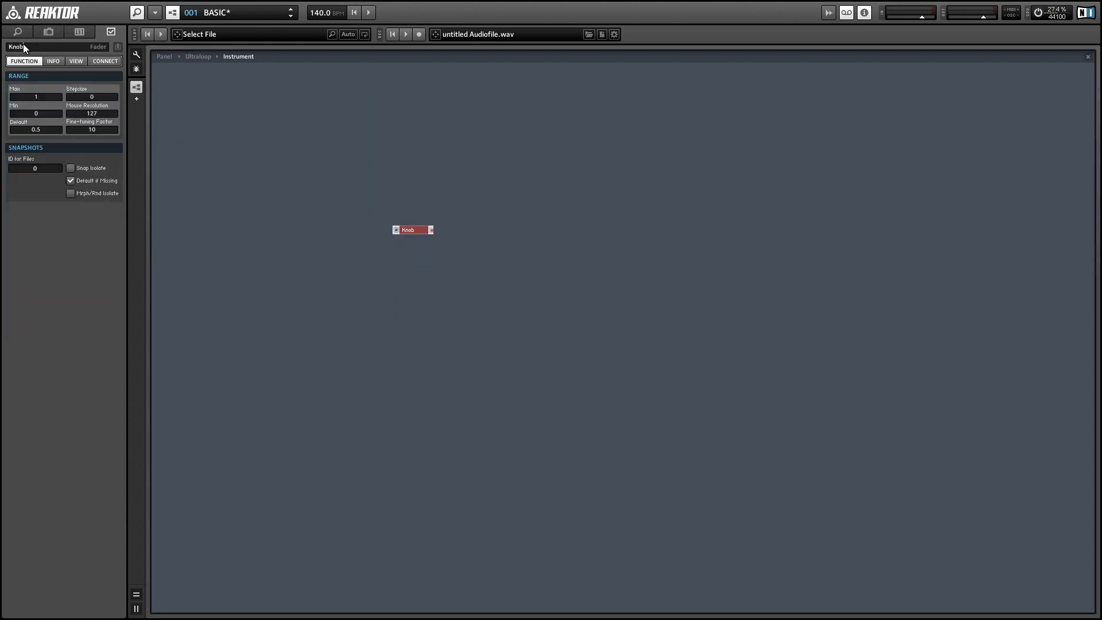
type("BPM")
key("Return")
left_click(36, 97)
type("200")
key("Return")
Deselect BPM and bring up the module insertion menu beside it.
left_click(504, 173)
right_click(506, 174)
mouse_move(516, 178)
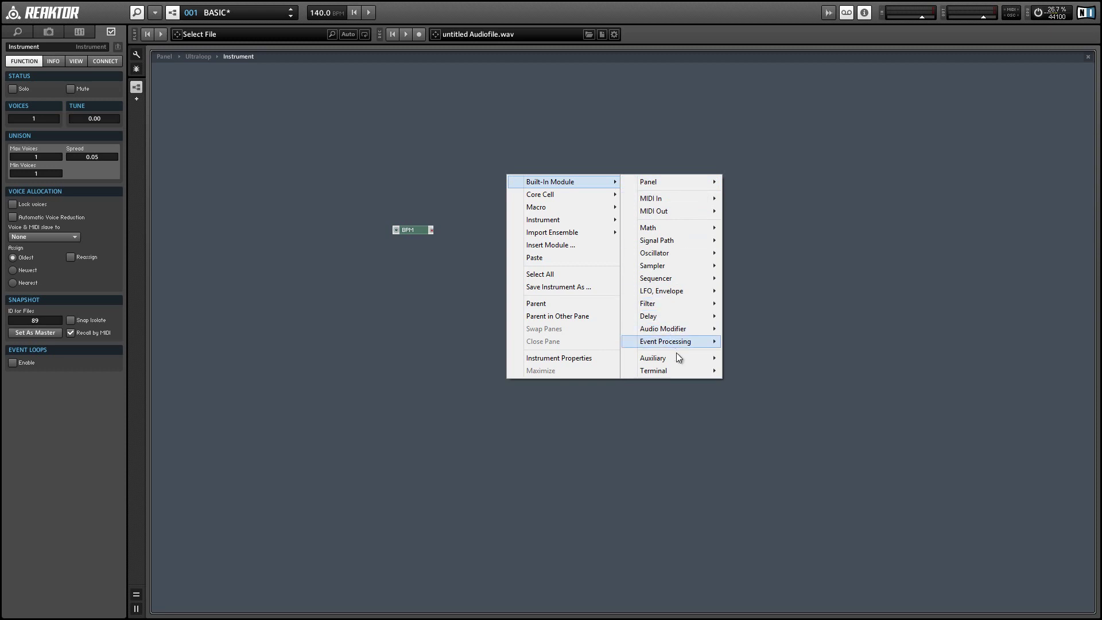
mouse_move(680, 359)
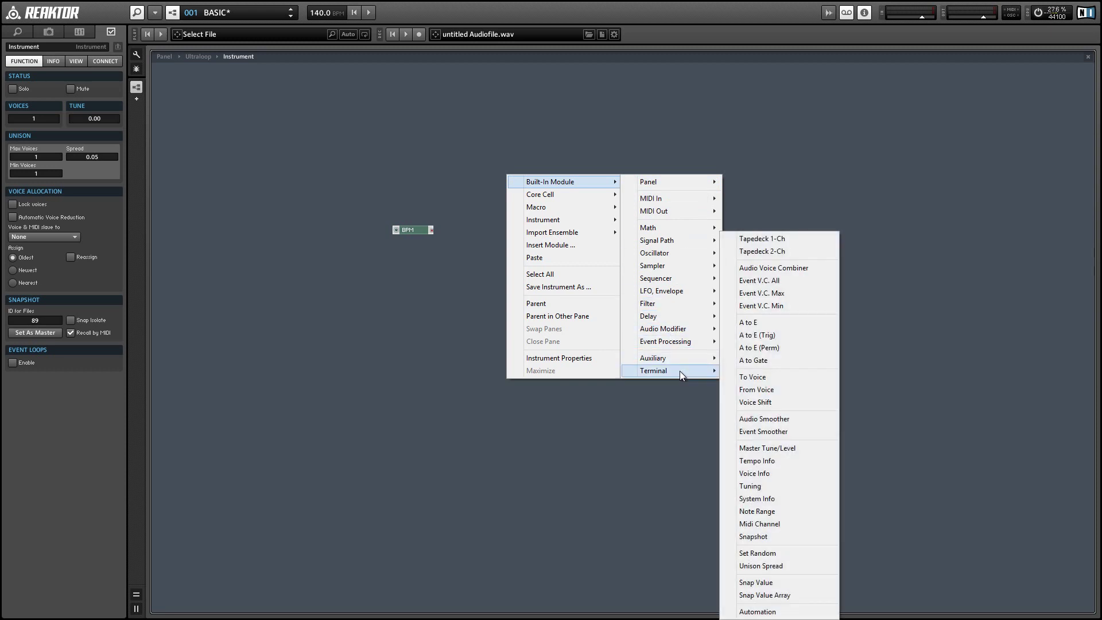
Wire an always-active OSC Send module to BPM, targeting DefaultName.
left_click(765, 460)
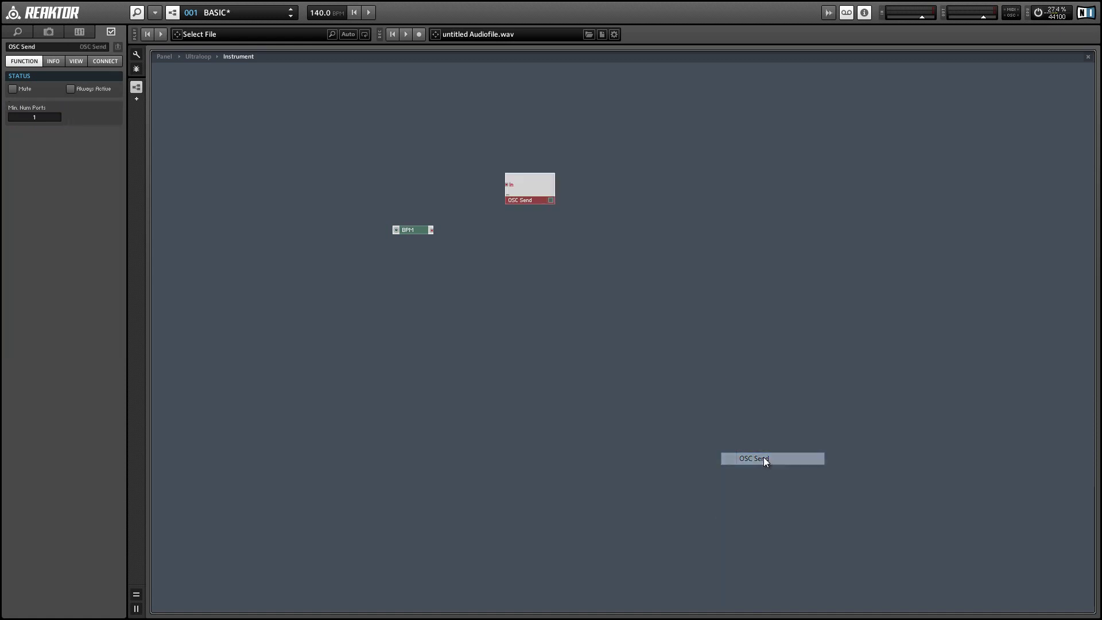
left_click_drag(432, 230, 468, 238)
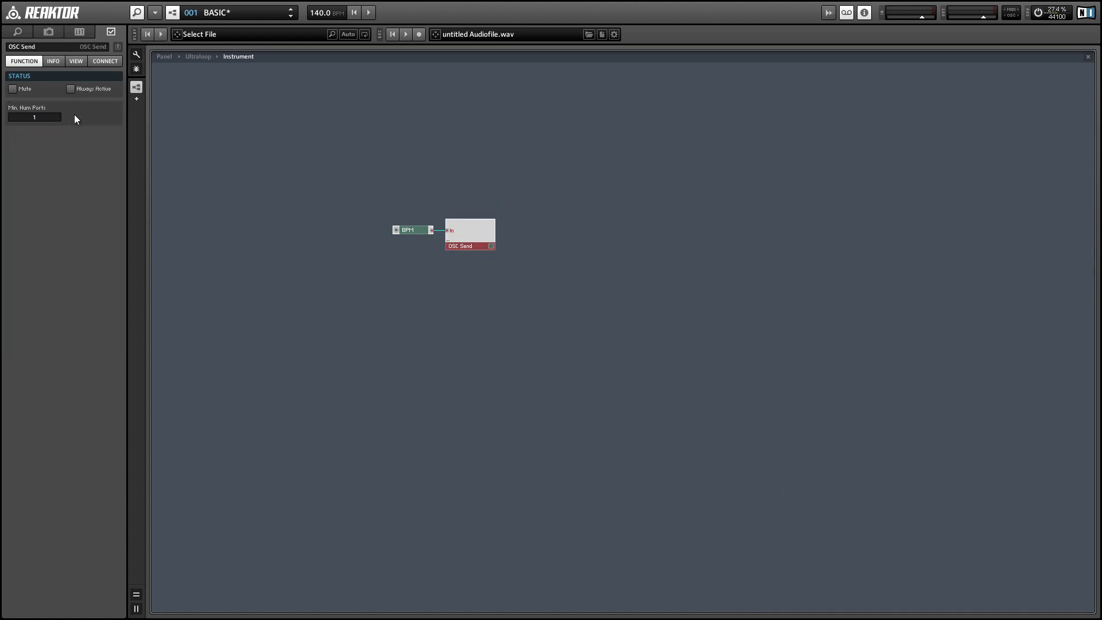
left_click(75, 90)
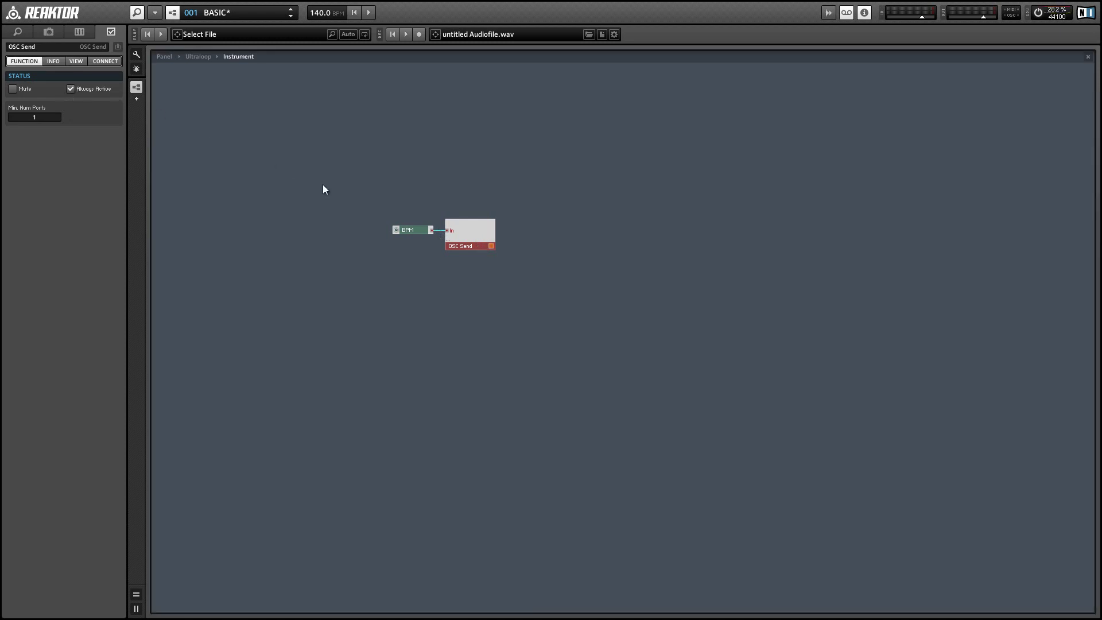
left_click(105, 62)
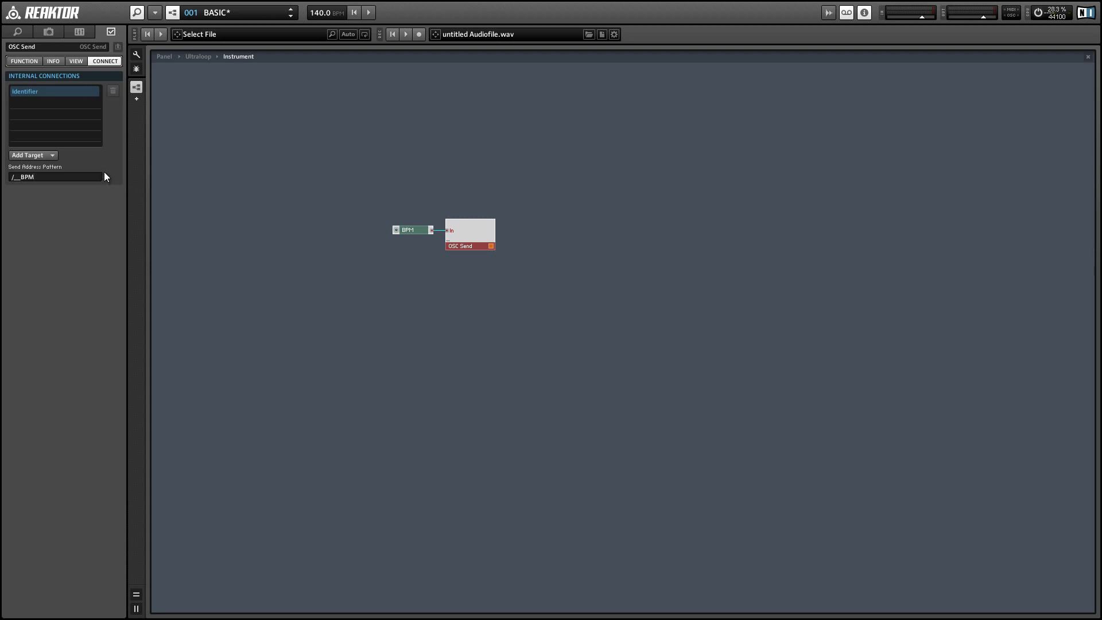
left_click(32, 156)
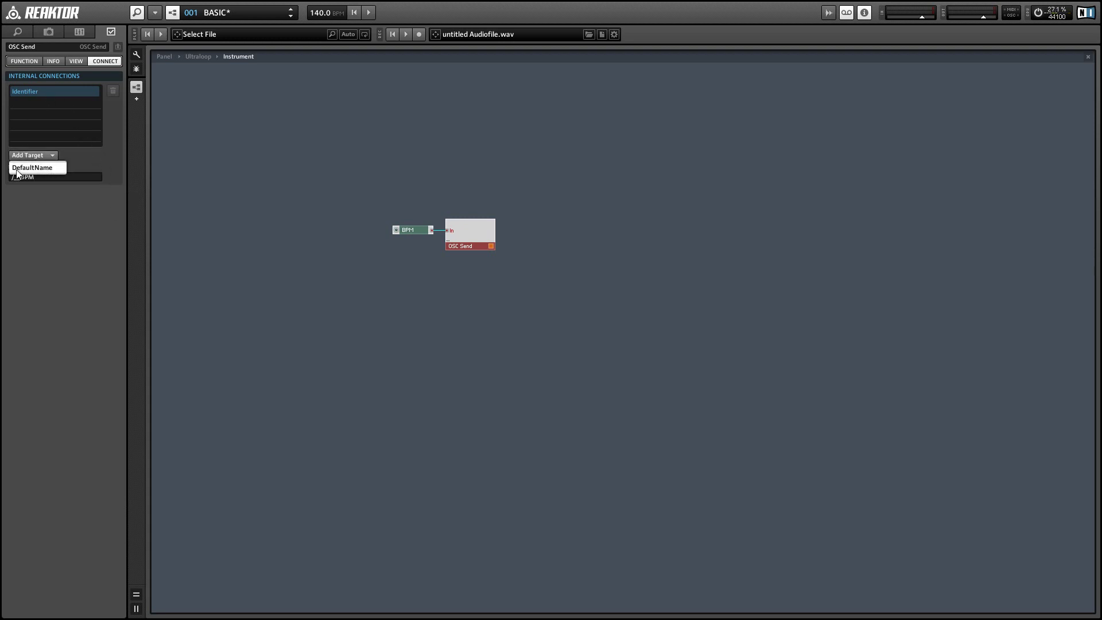
left_click(25, 170)
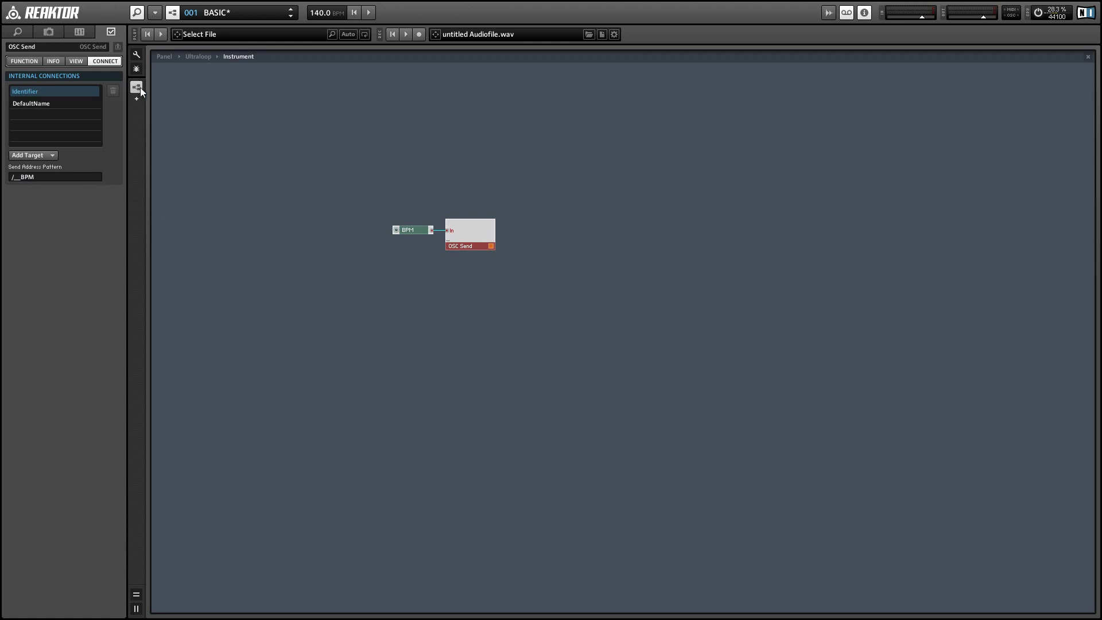
Test the BPM knob on the panel, reset it to 120, and shift BPM and OSC Send in the structure.
left_click(161, 56)
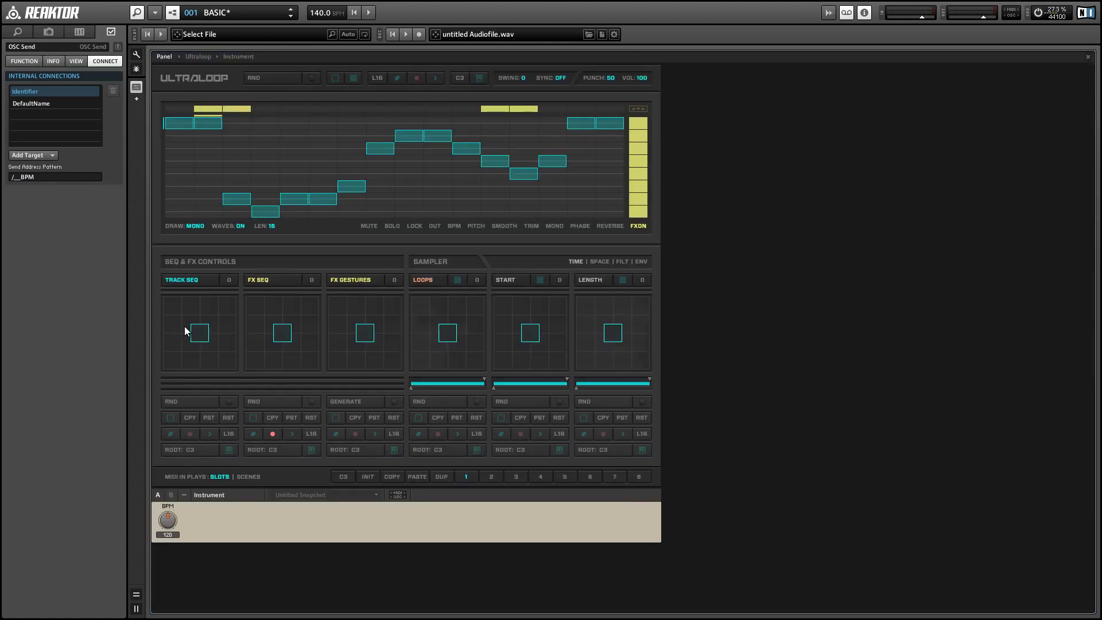
mouse_move(171, 519)
left_mouse_down()
mouse_move(172, 503)
mouse_move(187, 533)
left_mouse_up()
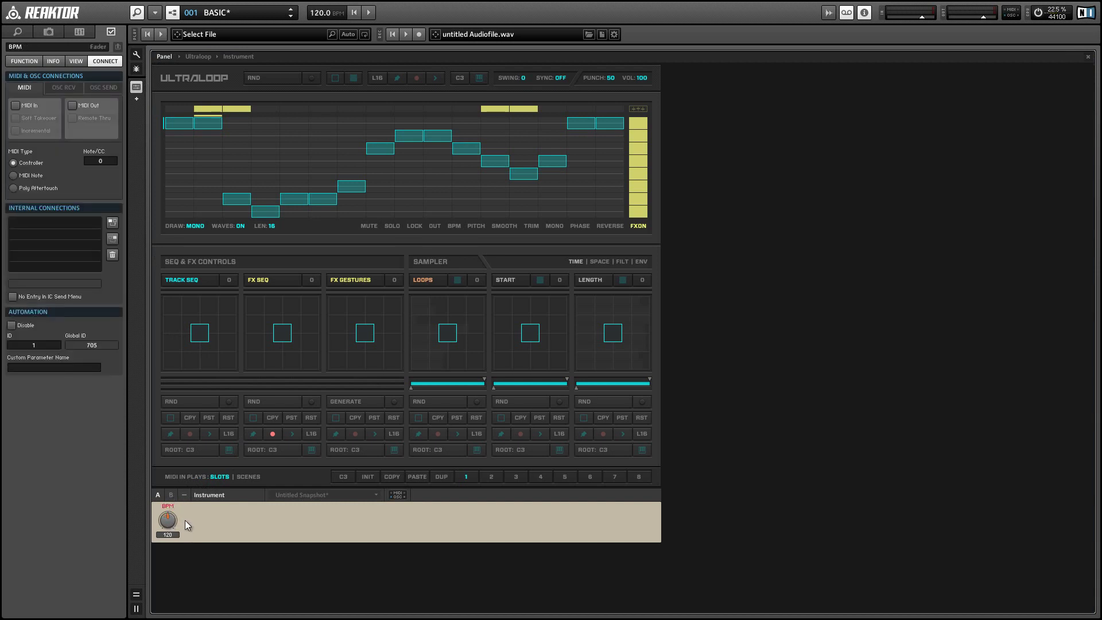
left_click(168, 521, "ctrl")
right_click(168, 521)
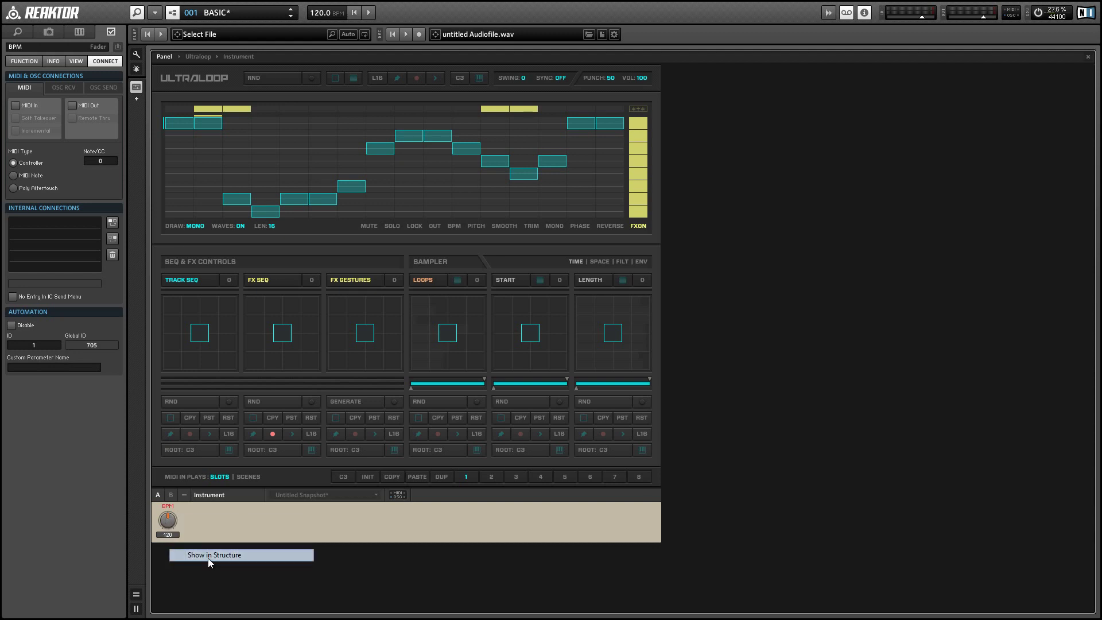
left_click(210, 559)
left_click_drag(312, 187, 520, 286)
left_click_drag(486, 245, 617, 279)
Add a 4-Ramp Env built-in module and place it near the canvas centre.
left_click(390, 264)
right_click(290, 170)
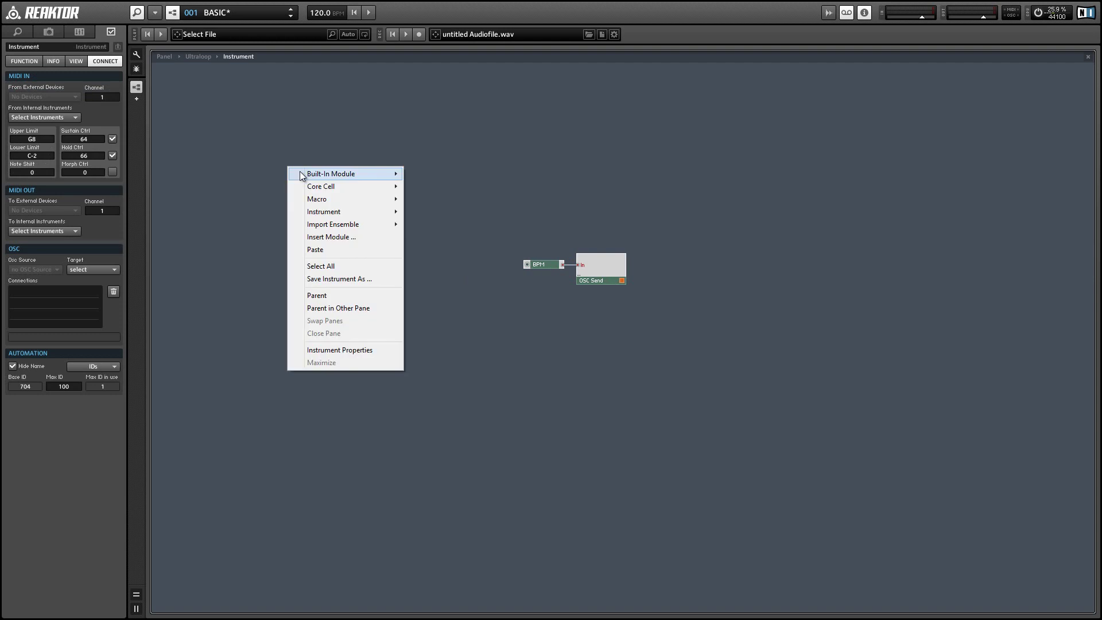
mouse_move(299, 172)
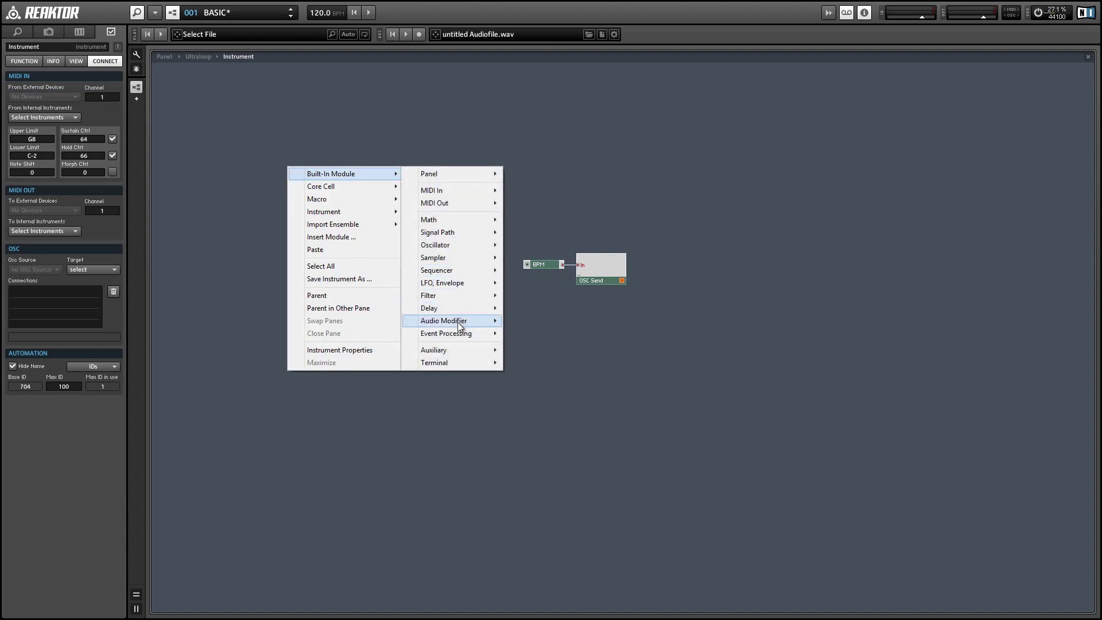
mouse_move(470, 284)
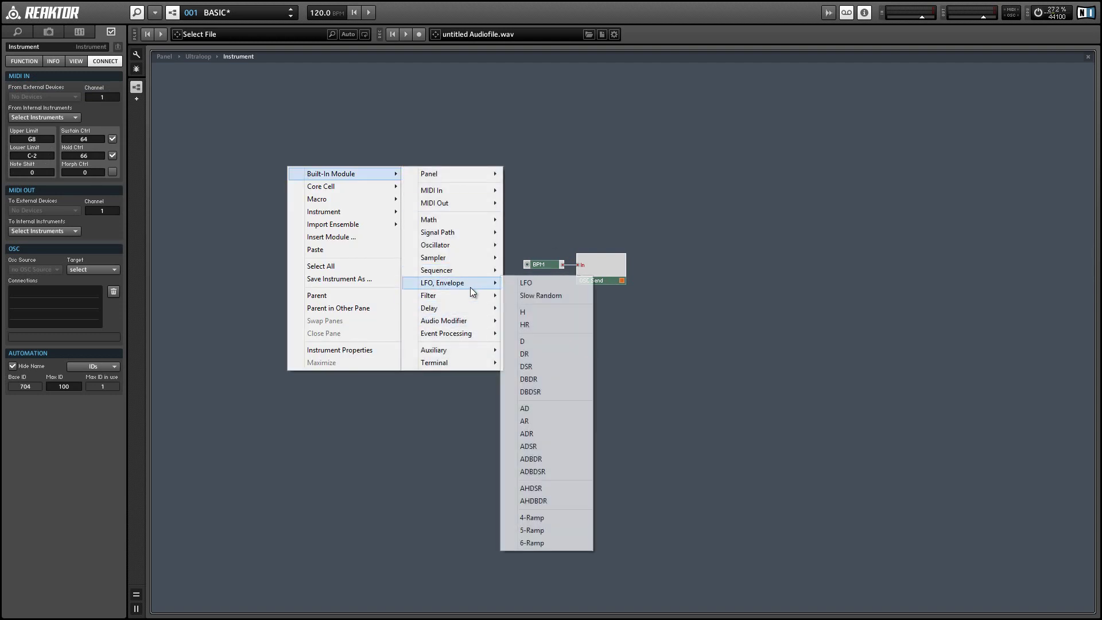
left_click(551, 517)
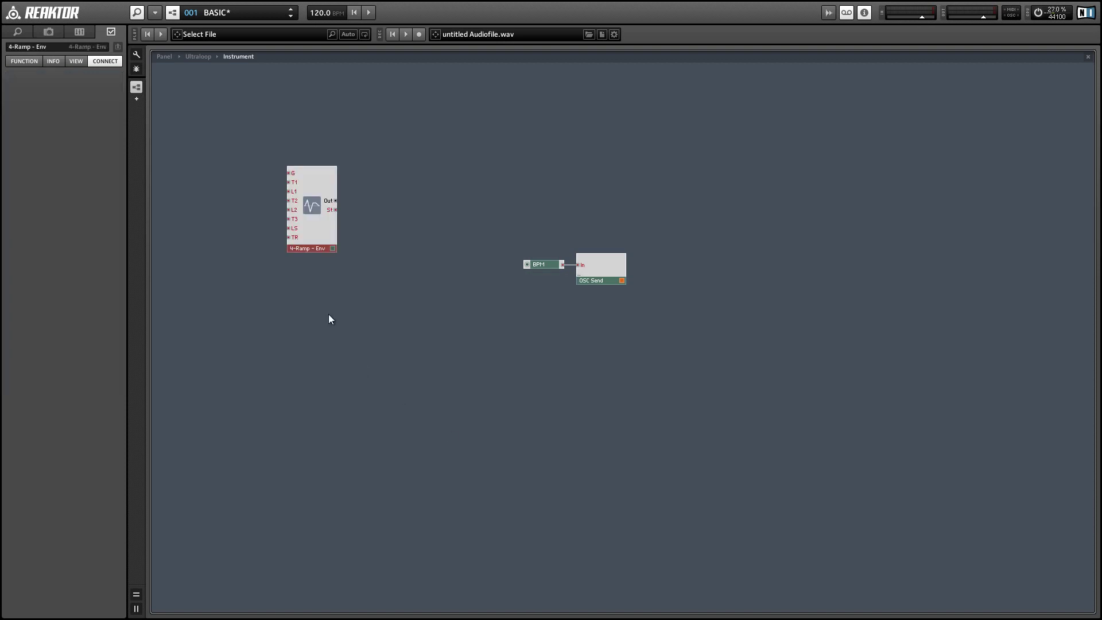
left_click_drag(318, 250, 433, 294)
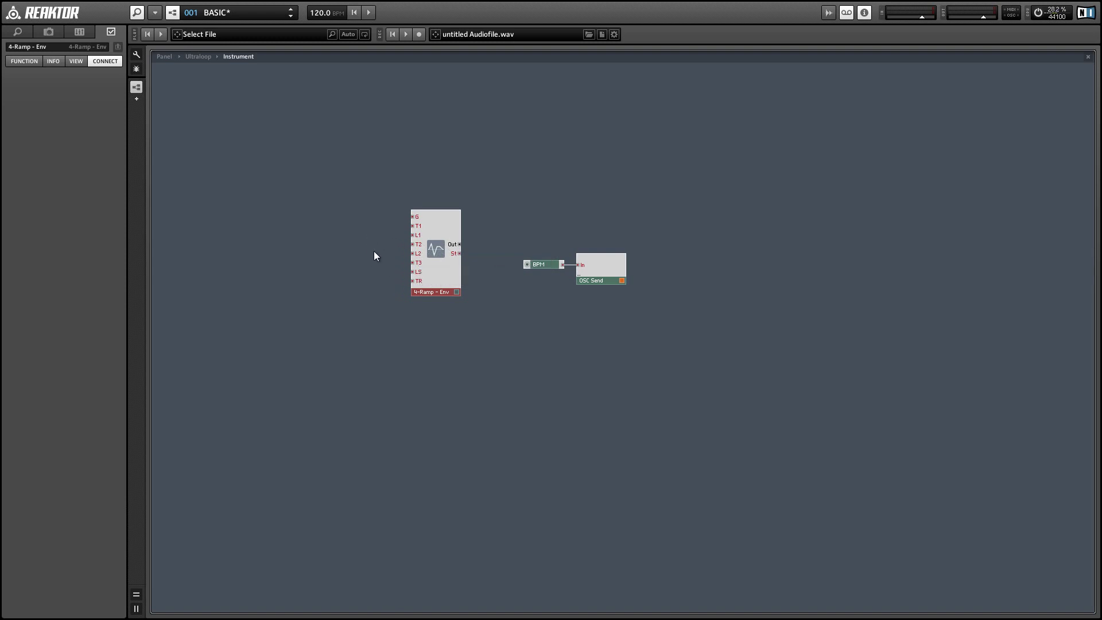
right_click(414, 252)
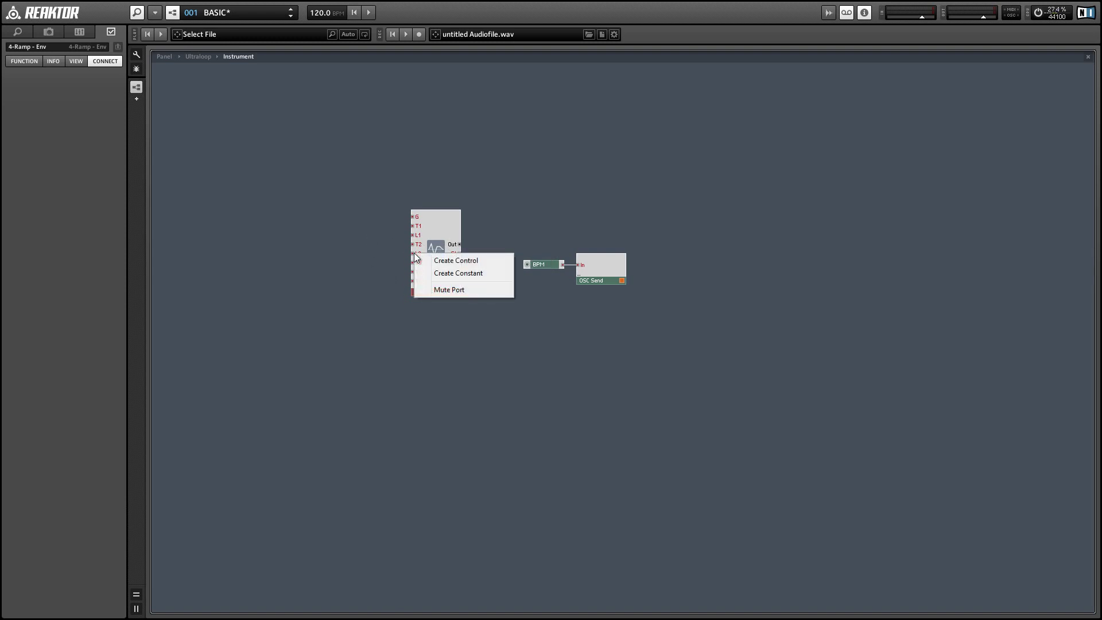
left_click(515, 273)
Move BPM left of the envelope and delete the BPM–OSC Send wire.
left_click_drag(540, 264, 286, 270)
left_click(526, 290)
left_click(521, 269)
key("Delete")
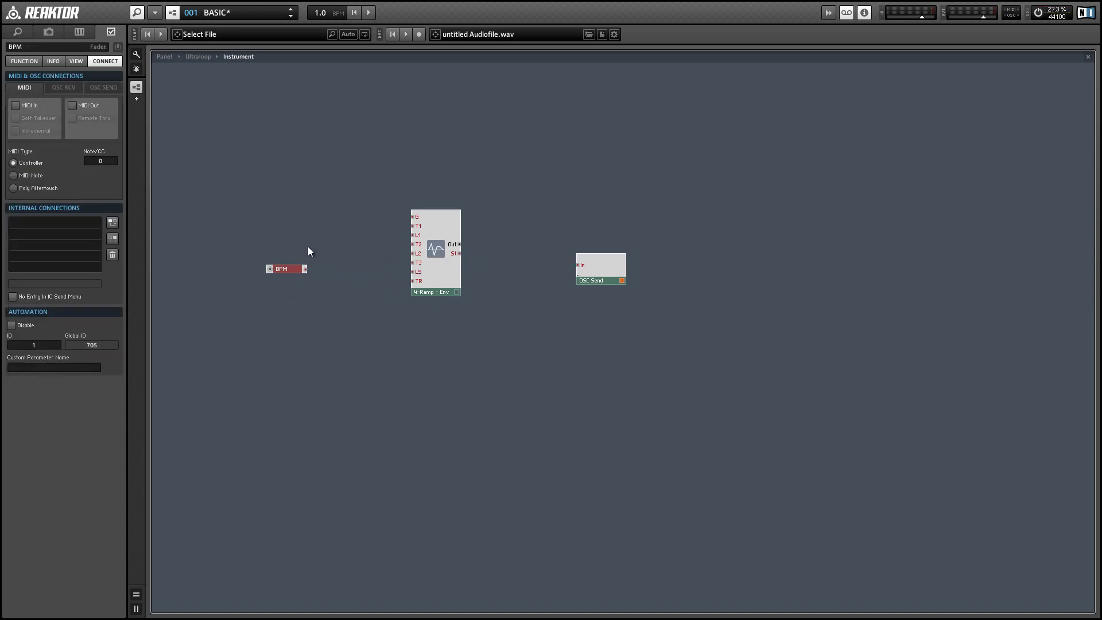
right_click(309, 248)
Add a Multiply module beside BPM with a fader control on its input named Depth.
mouse_move(376, 250)
mouse_move(481, 296)
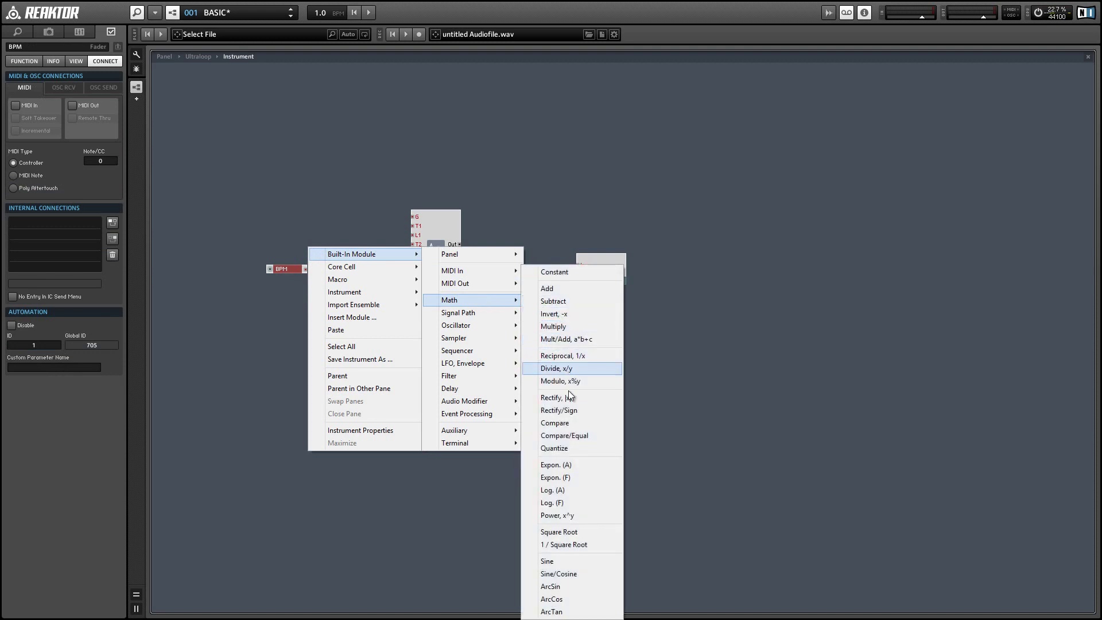
left_click(568, 327)
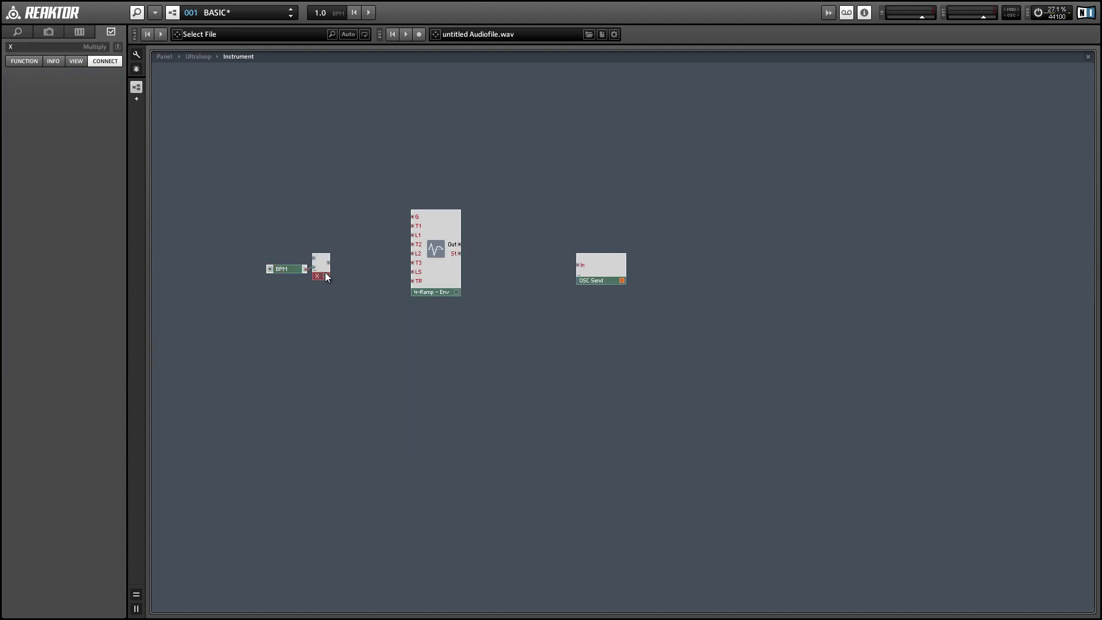
right_click(319, 260)
left_click(344, 265)
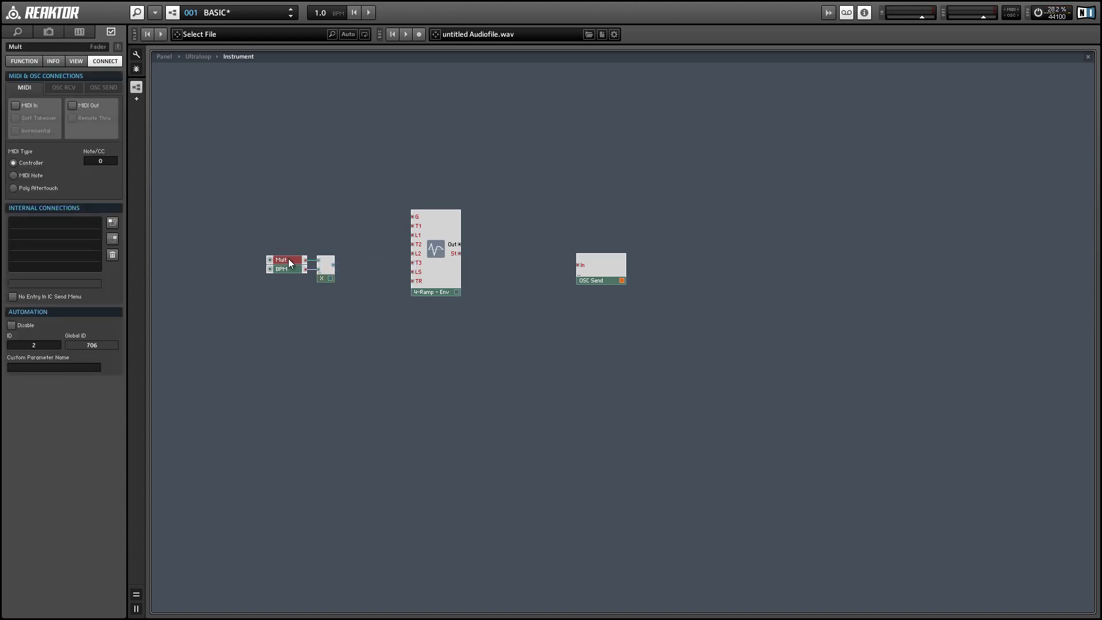
left_click(23, 61)
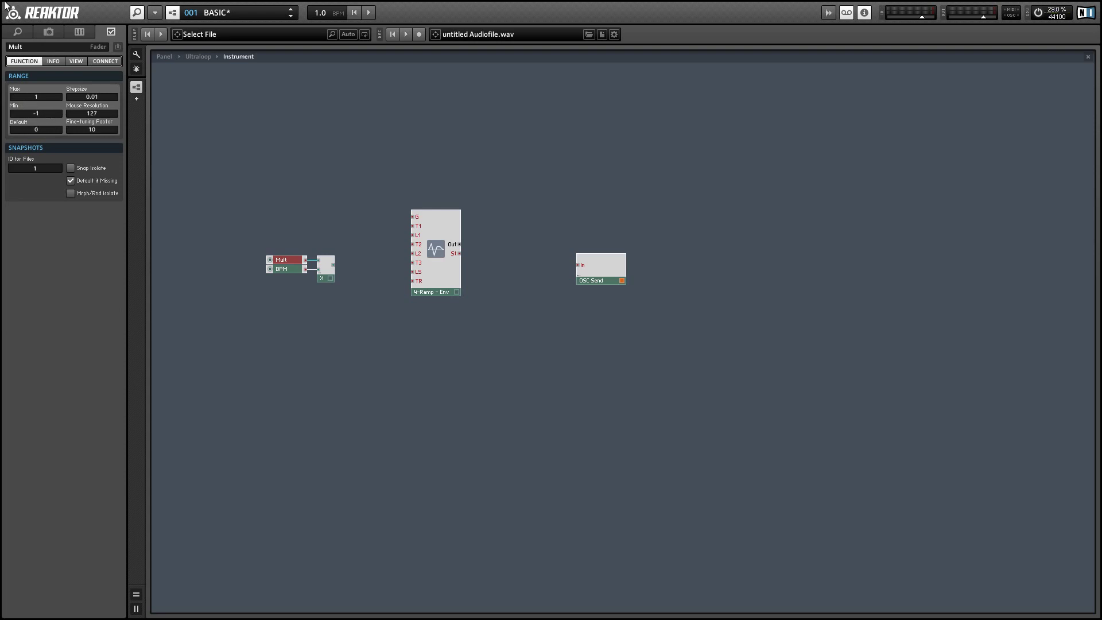
double_click(2, 45)
type("Depth")
key("Return")
Wire the product into the envelope's L1, L2 and LS inputs.
left_click_drag(333, 266, 417, 237)
left_click_drag(334, 264, 413, 253)
left_click_drag(334, 267, 413, 271)
left_click_drag(263, 232, 370, 266)
Create a fader control on the envelope's T1 input and name it Attack.
left_click(378, 284)
right_click(417, 224)
left_click(442, 227)
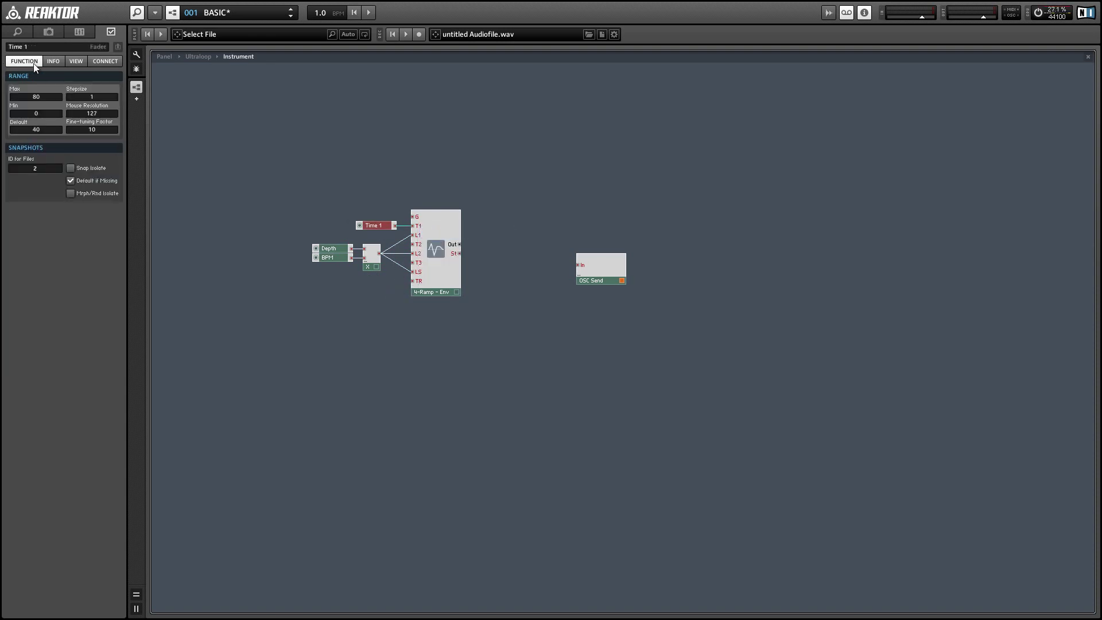
left_click(11, 46)
type("Attack")
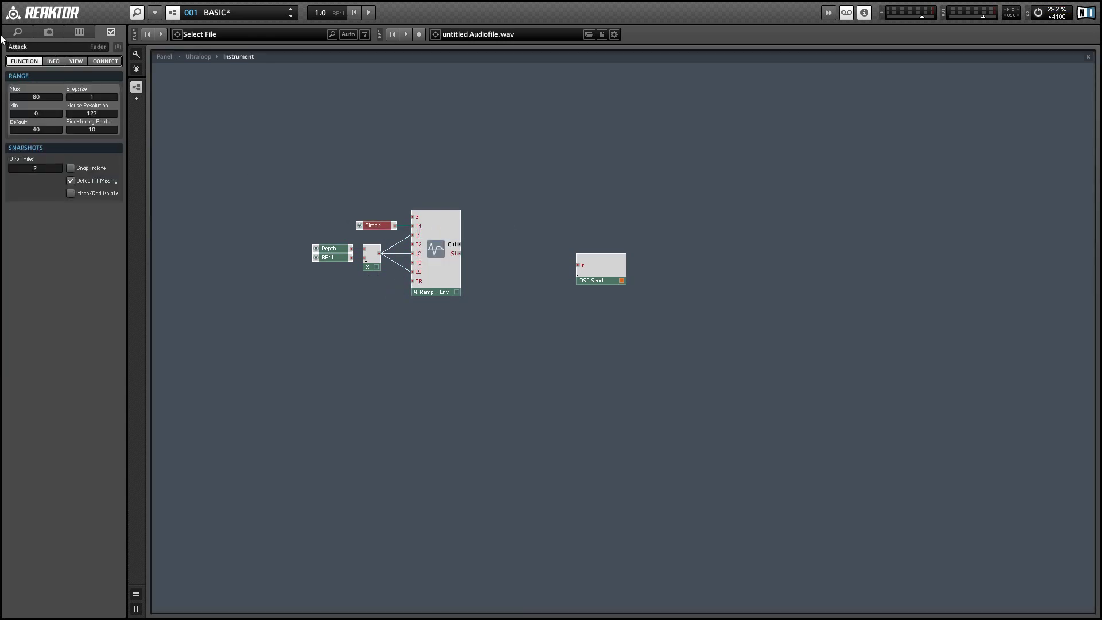
key("Return")
Create a Release fader on the TR input and nudge Depth, BPM and multiply right.
right_click(423, 280)
left_click(431, 289)
left_click(20, 46)
type("Release")
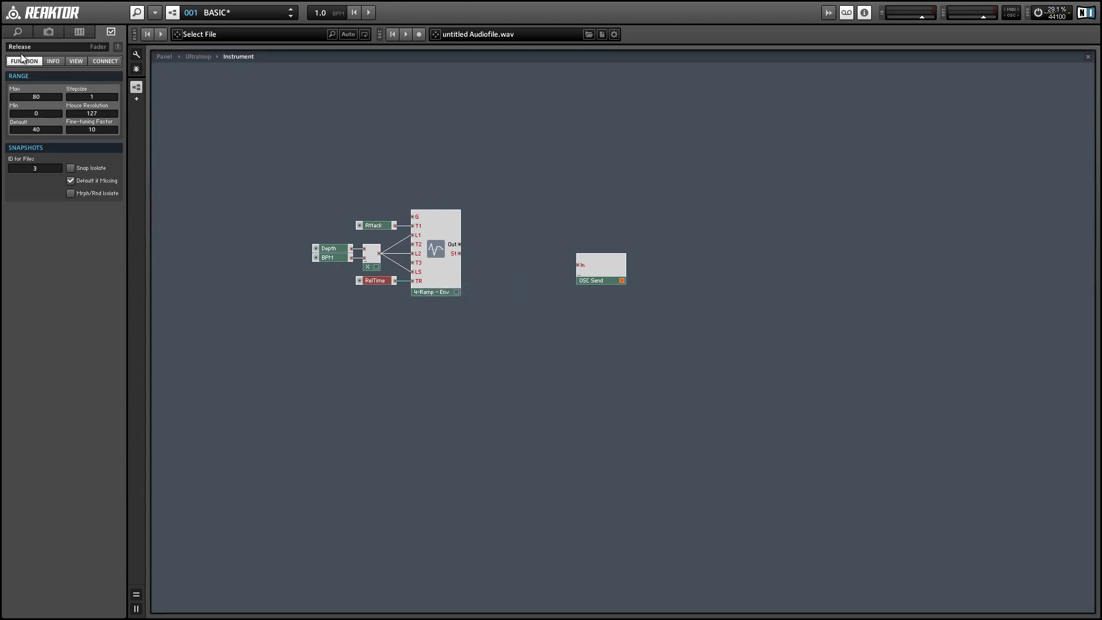
left_click(312, 342)
left_click_drag(358, 263, 387, 266)
left_click(396, 210)
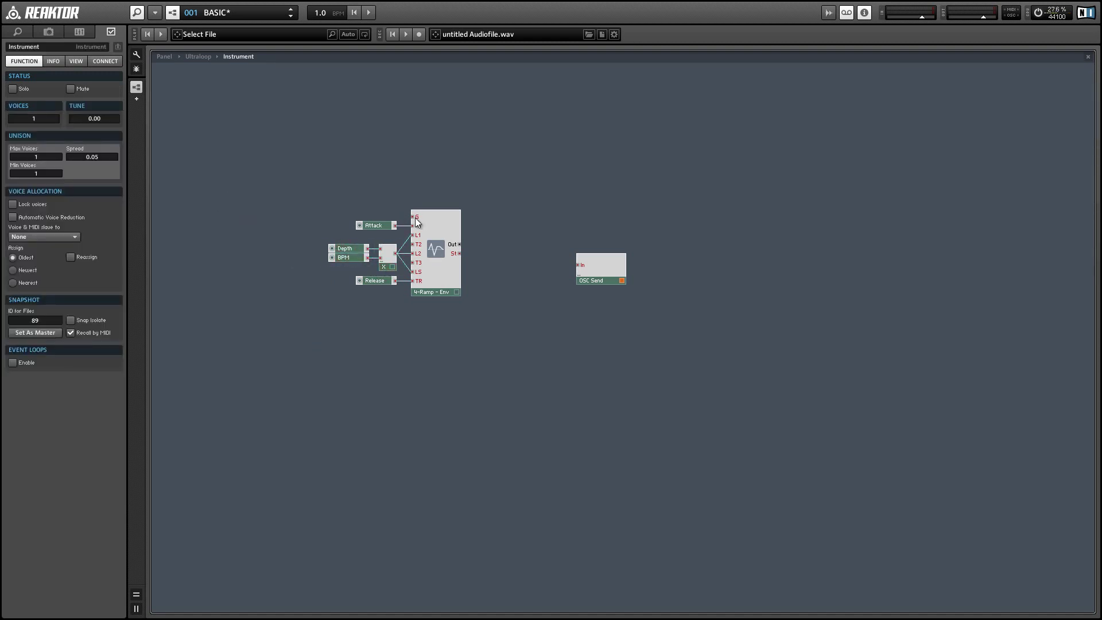
Add a Gate module and a Compare module to the instrument structure.
right_click(214, 117)
mouse_move(229, 118)
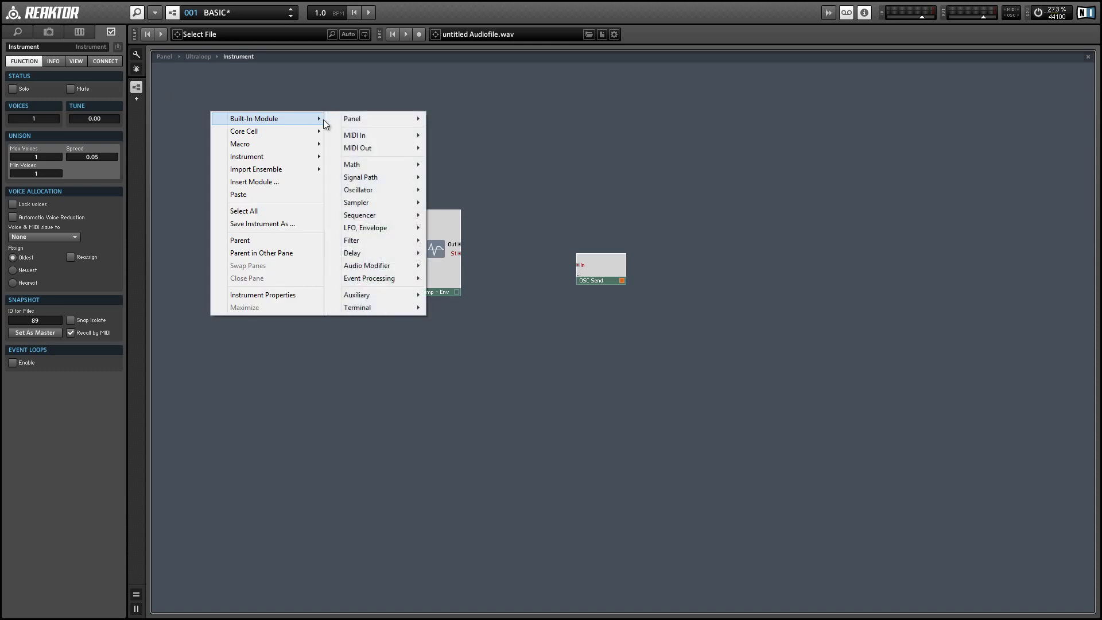
mouse_move(358, 136)
left_click(472, 165)
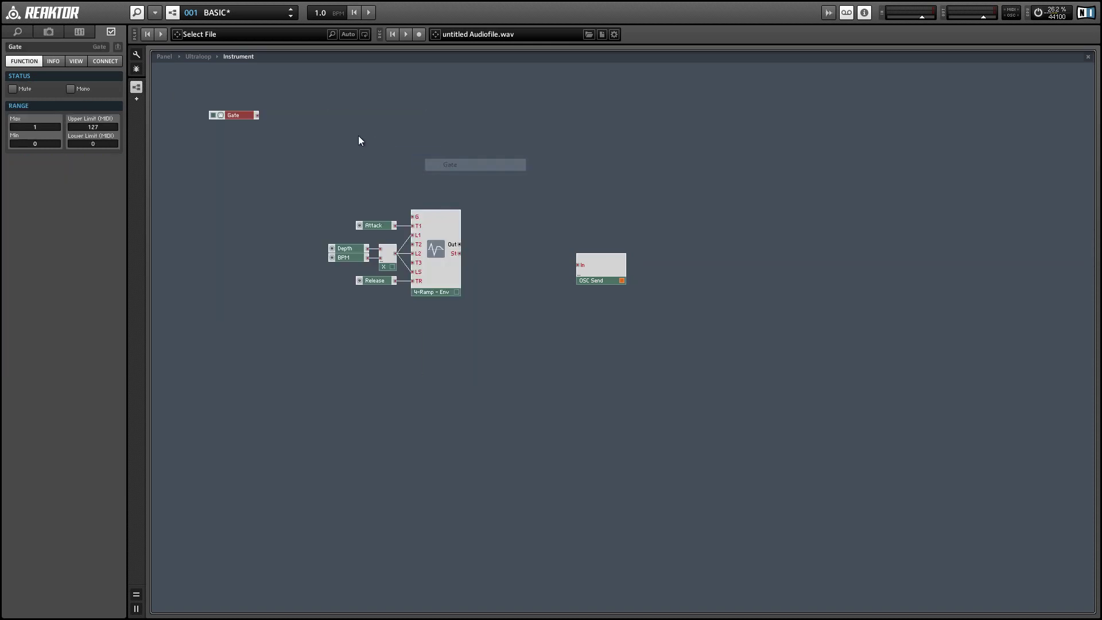
right_click(326, 128)
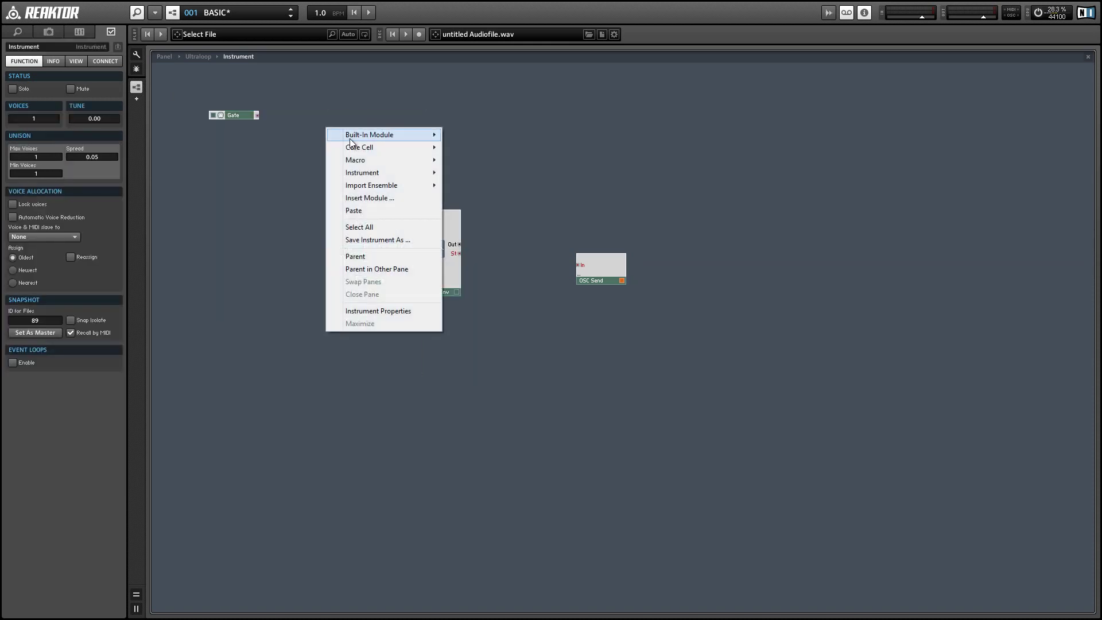
mouse_move(356, 134)
mouse_move(507, 181)
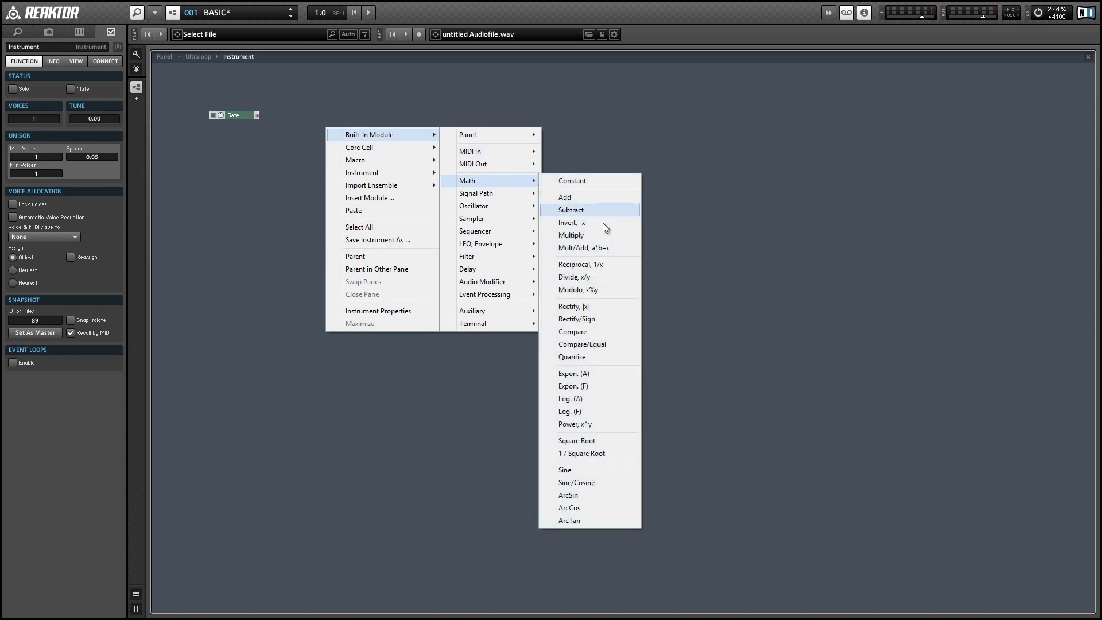
left_click(568, 331)
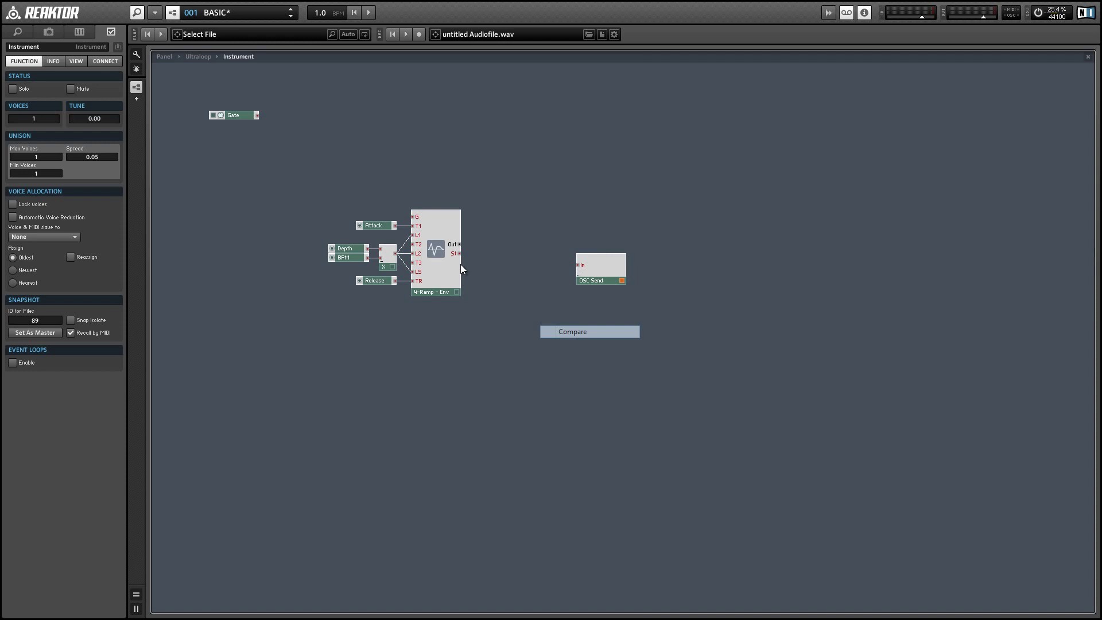
Move the Gate near the envelope and wire the Compare output into the 4-Ramp Env's G input.
left_click_drag(235, 118, 412, 217)
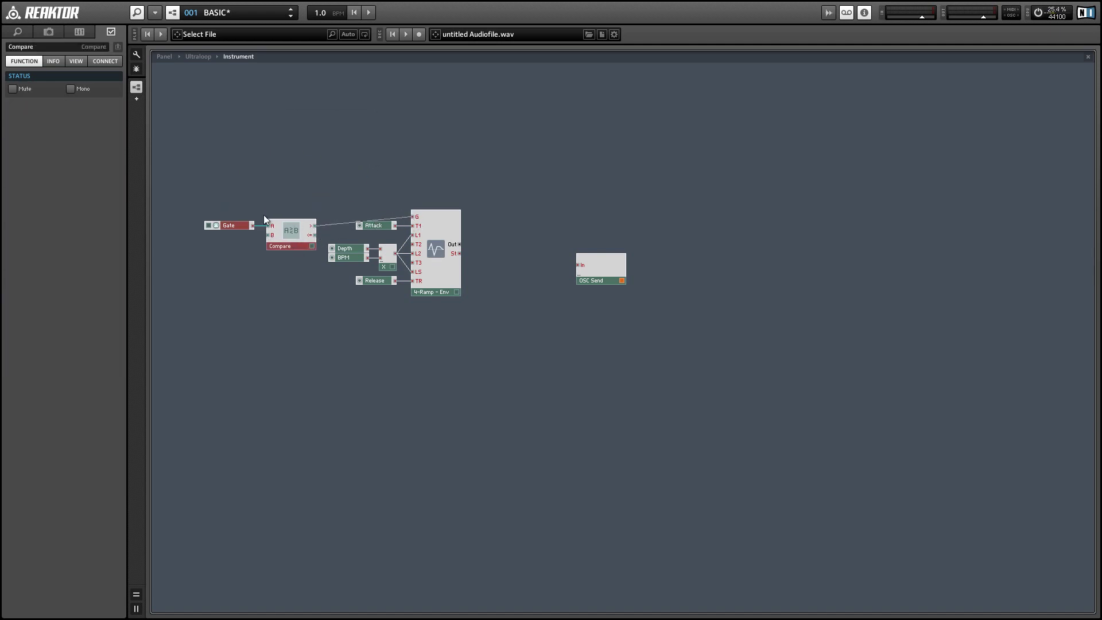
left_click_drag(301, 241, 330, 231)
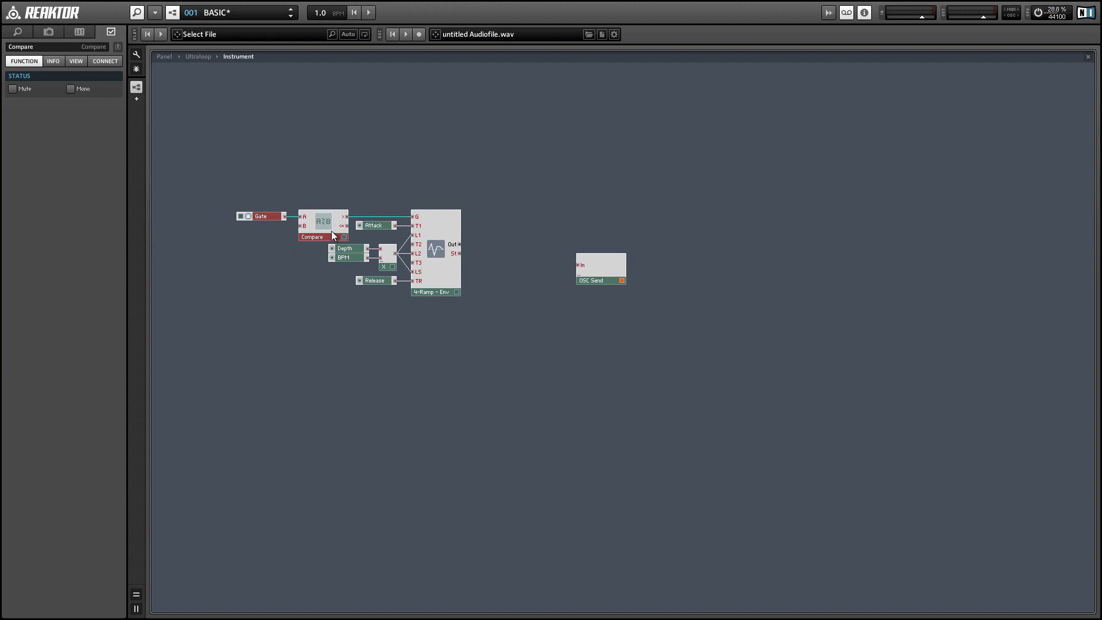
left_click(518, 216)
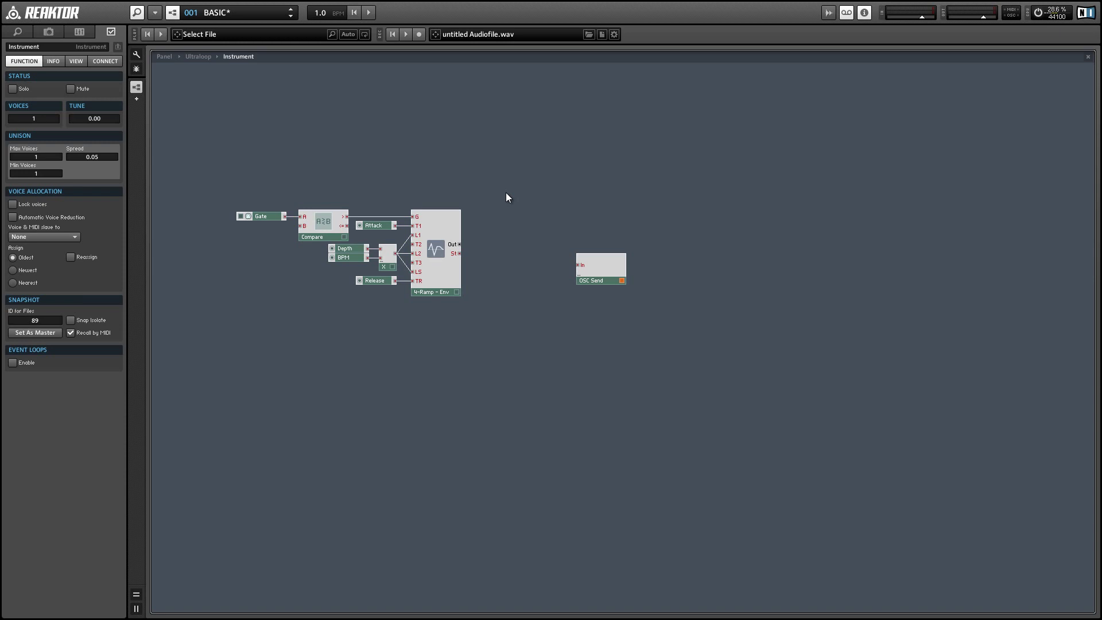
Add an A to E converter and wire the 4-Ramp Env output into it.
right_click(506, 194)
mouse_move(515, 195)
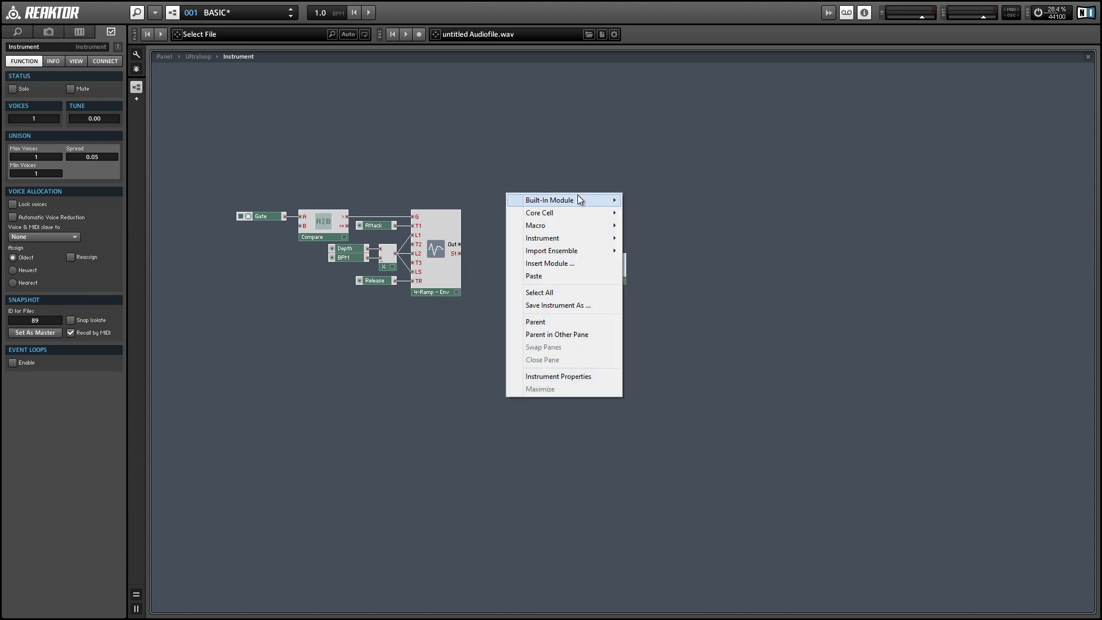
mouse_move(577, 195)
mouse_move(657, 377)
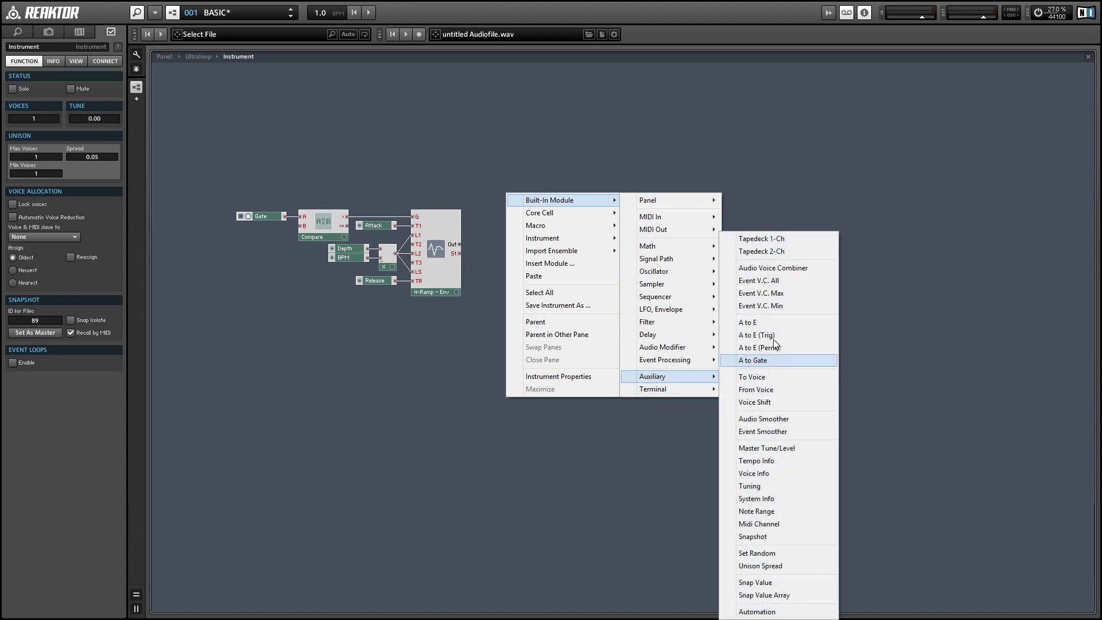
left_click(750, 323)
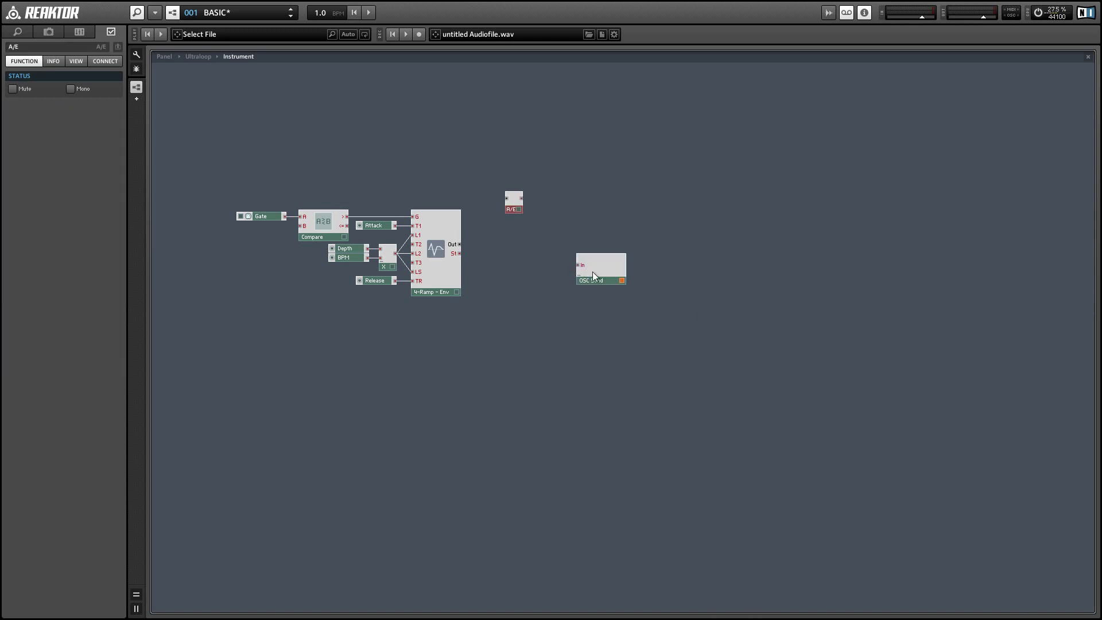
left_click_drag(592, 279, 600, 266)
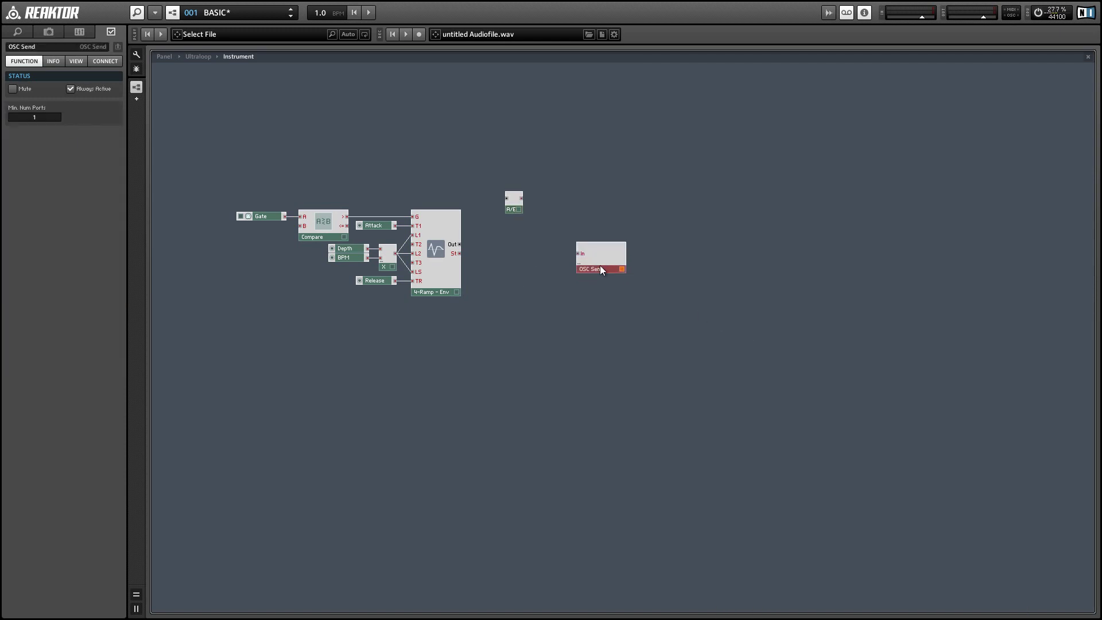
left_click(461, 245)
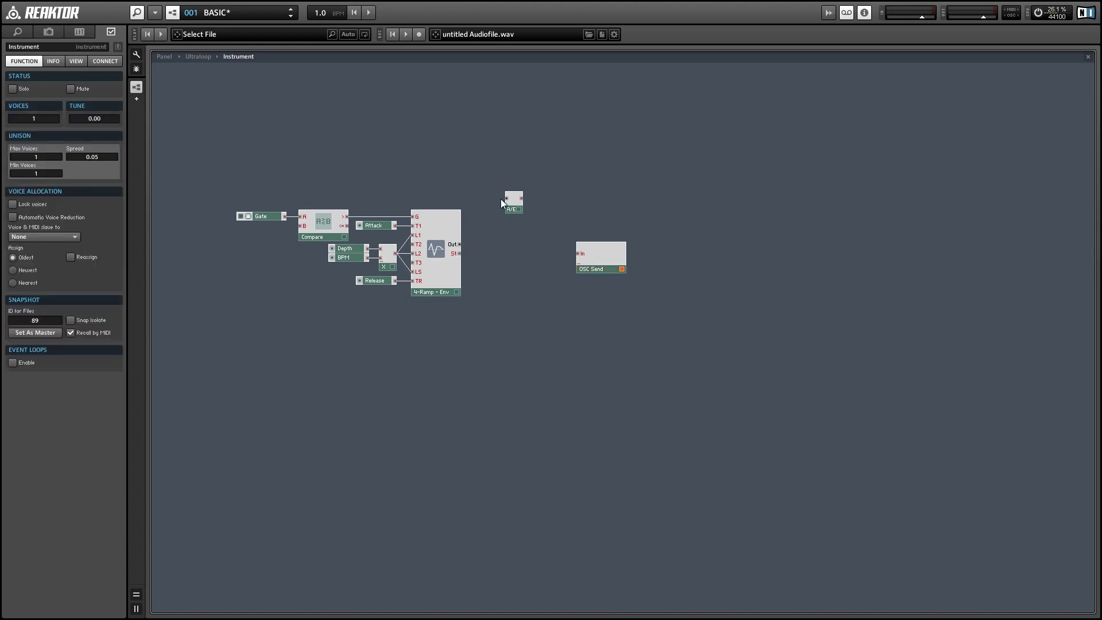
left_click(517, 209)
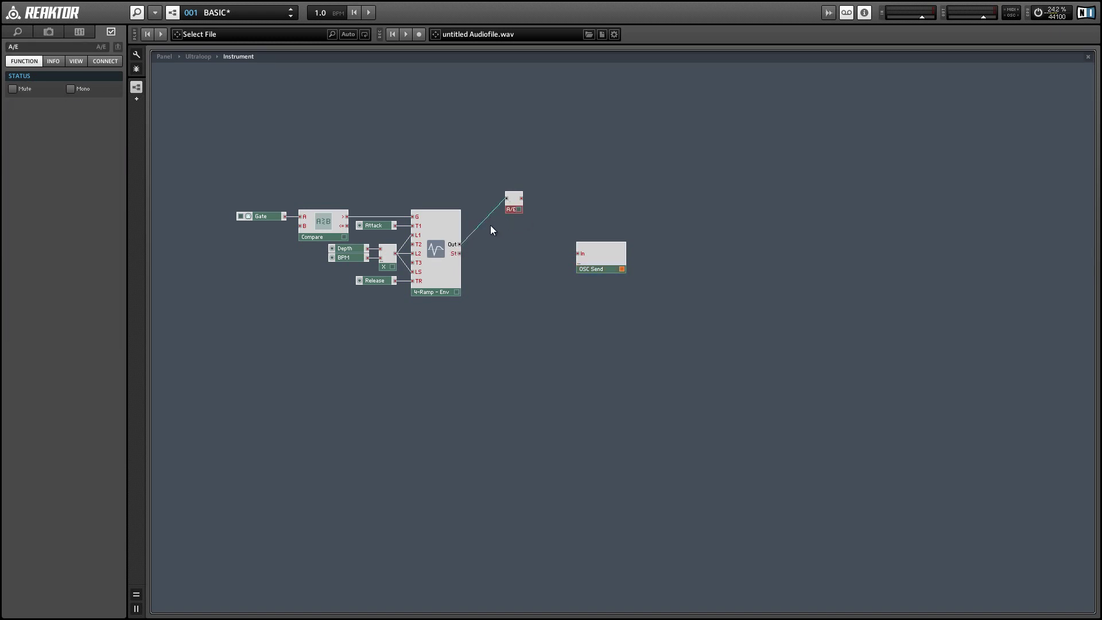
left_click_drag(478, 259, 476, 256)
left_click(535, 239)
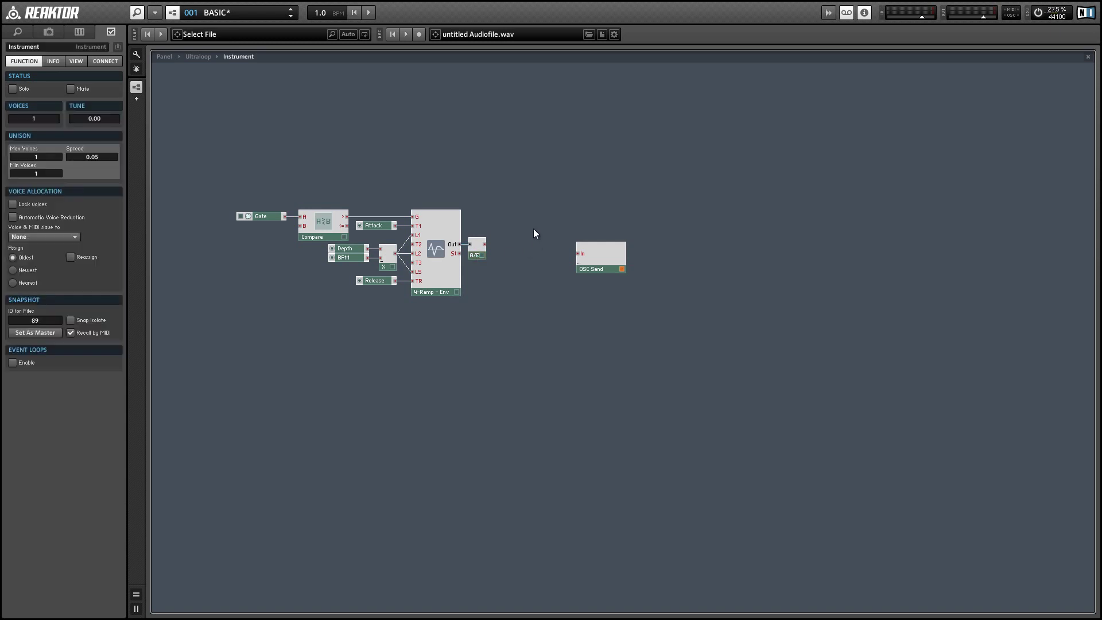
Add a Step Filter fed by the A/E output, and move the BPM fader lower.
right_click(532, 202)
mouse_move(573, 209)
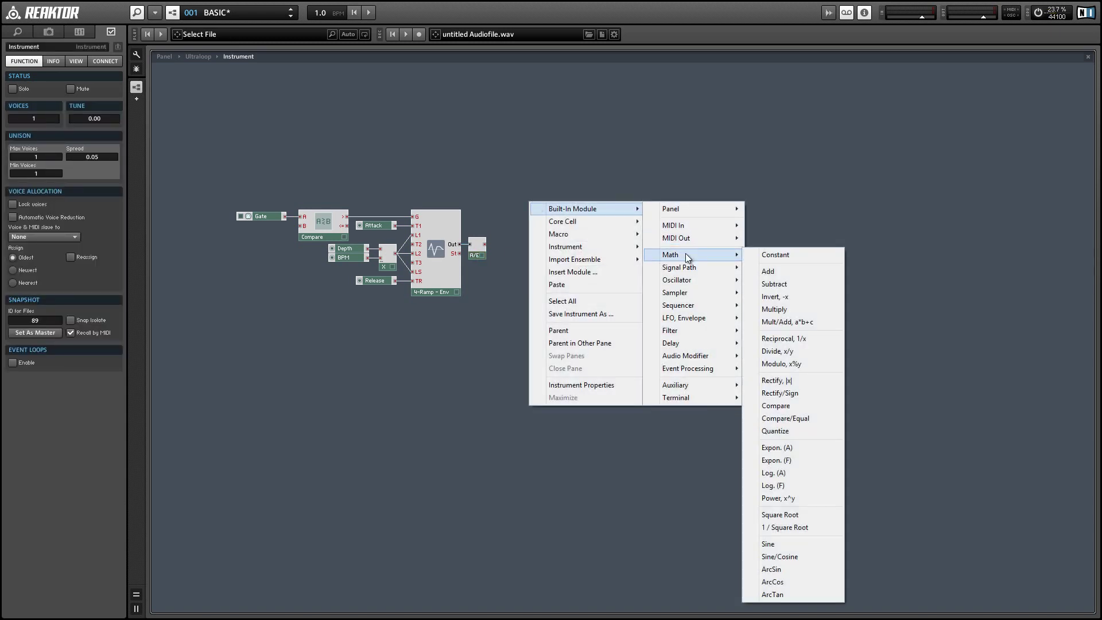
mouse_move(699, 367)
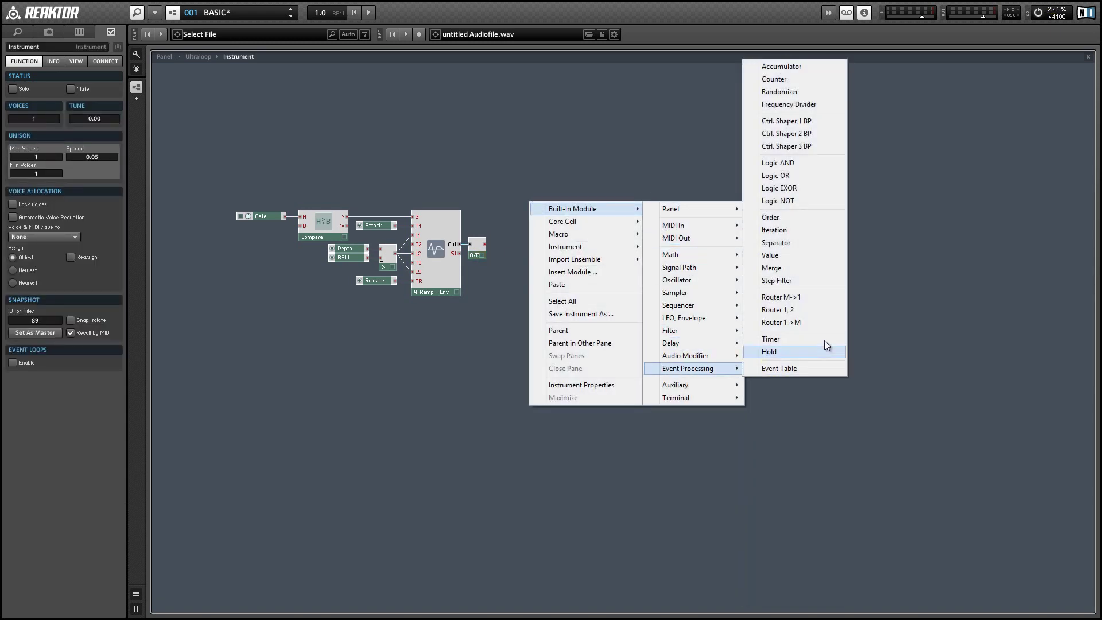
left_click(812, 278)
left_click_drag(485, 244, 510, 262)
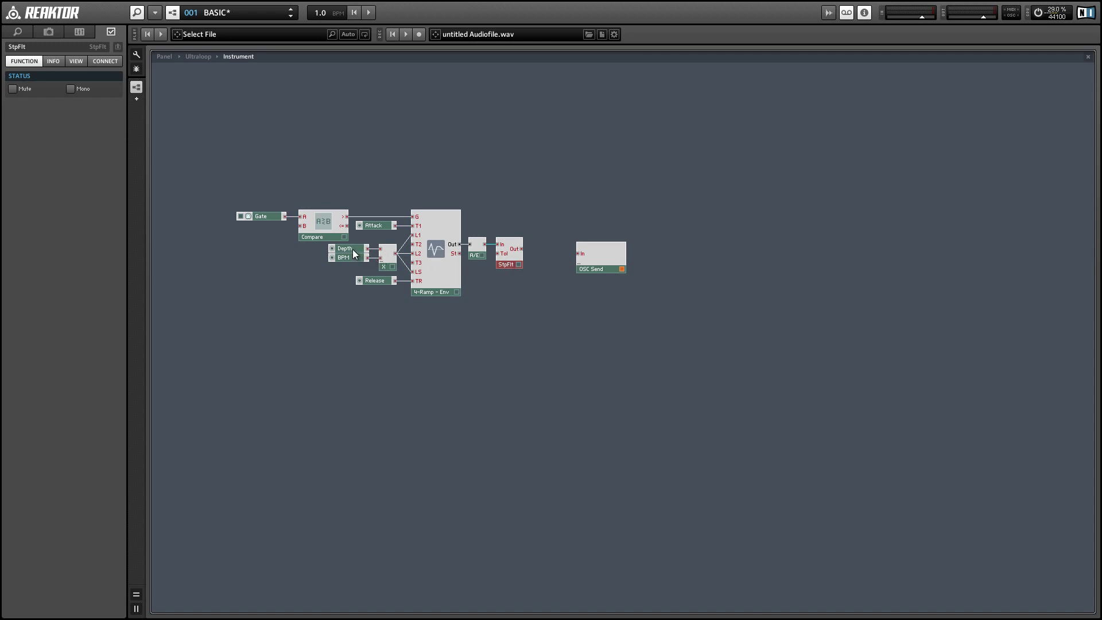
left_click_drag(349, 260, 350, 337)
Add a Math Add module after the Step Filter and wire BPM into it.
right_click(504, 276)
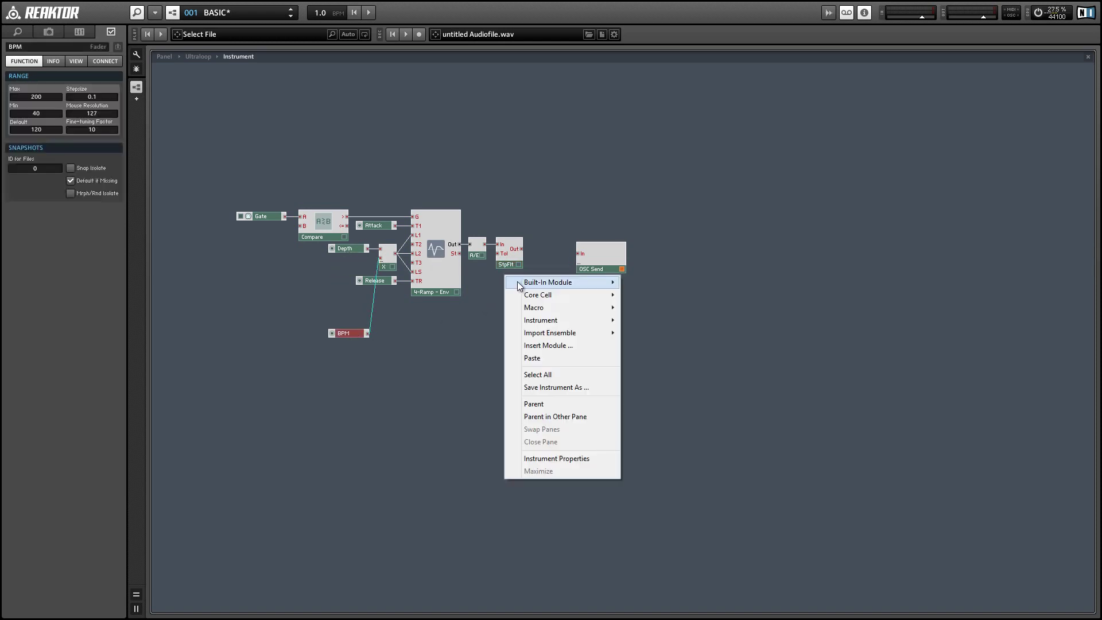
mouse_move(520, 283)
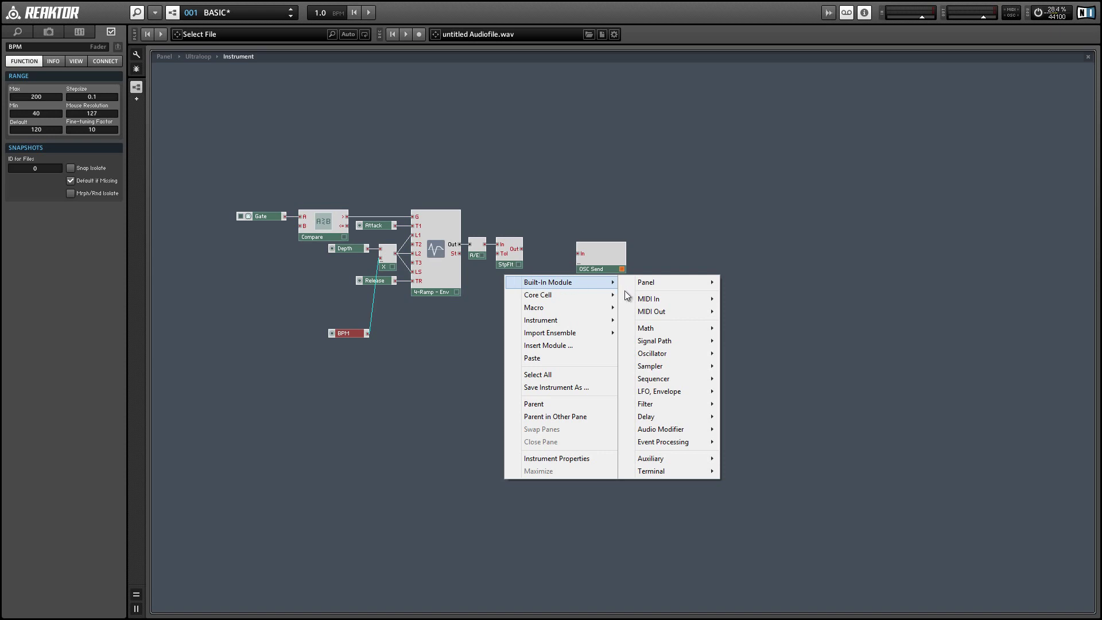
mouse_move(670, 330)
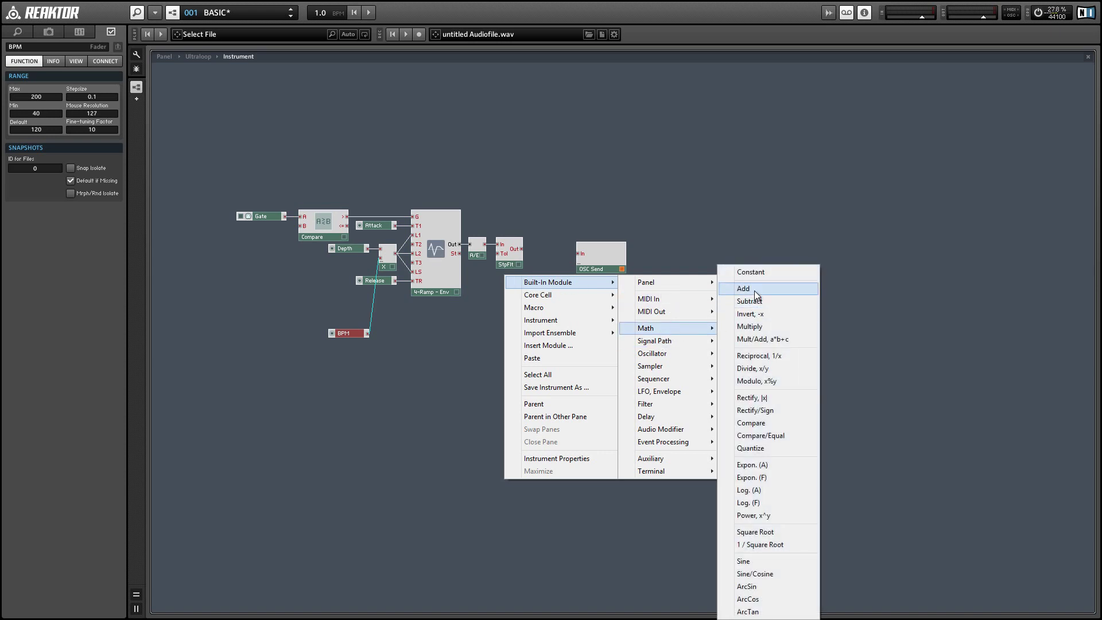
left_click(750, 288)
left_click_drag(506, 296, 532, 249)
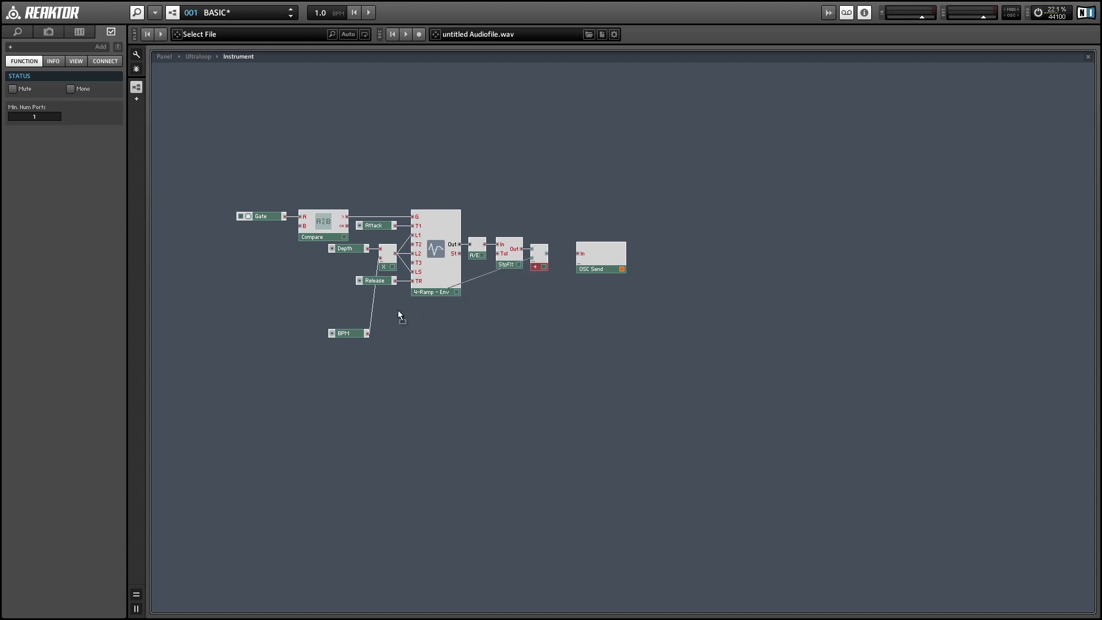
left_click_drag(367, 333, 579, 253)
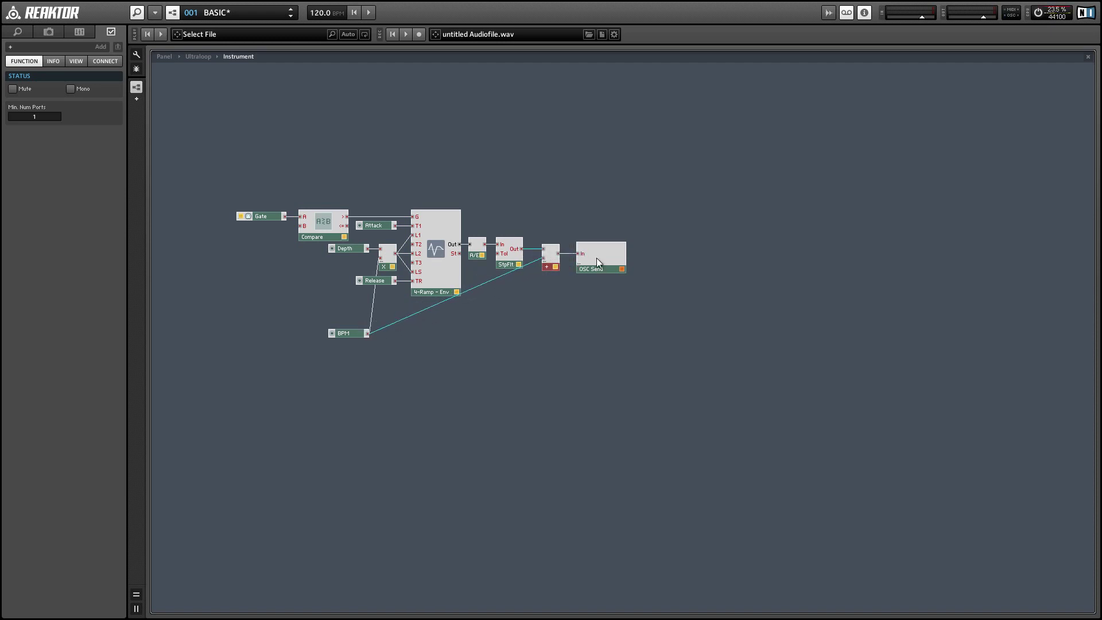
Connect Depth to the multiplier's top input and return to the Ultraloop panel.
left_click(348, 248)
left_click_drag(373, 250, 376, 256)
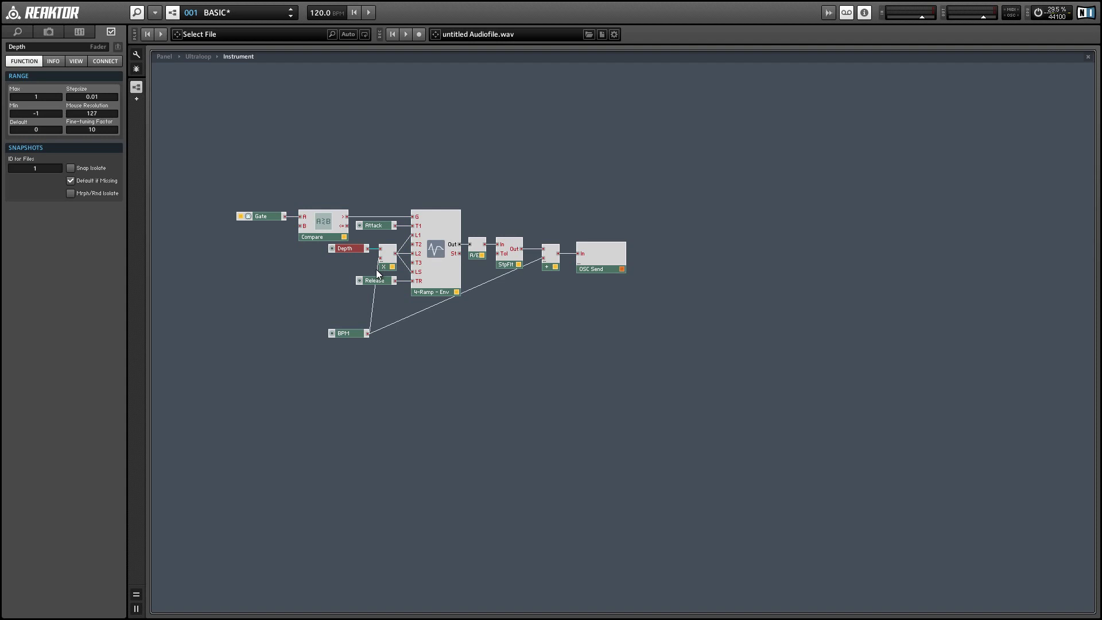
left_click(164, 56)
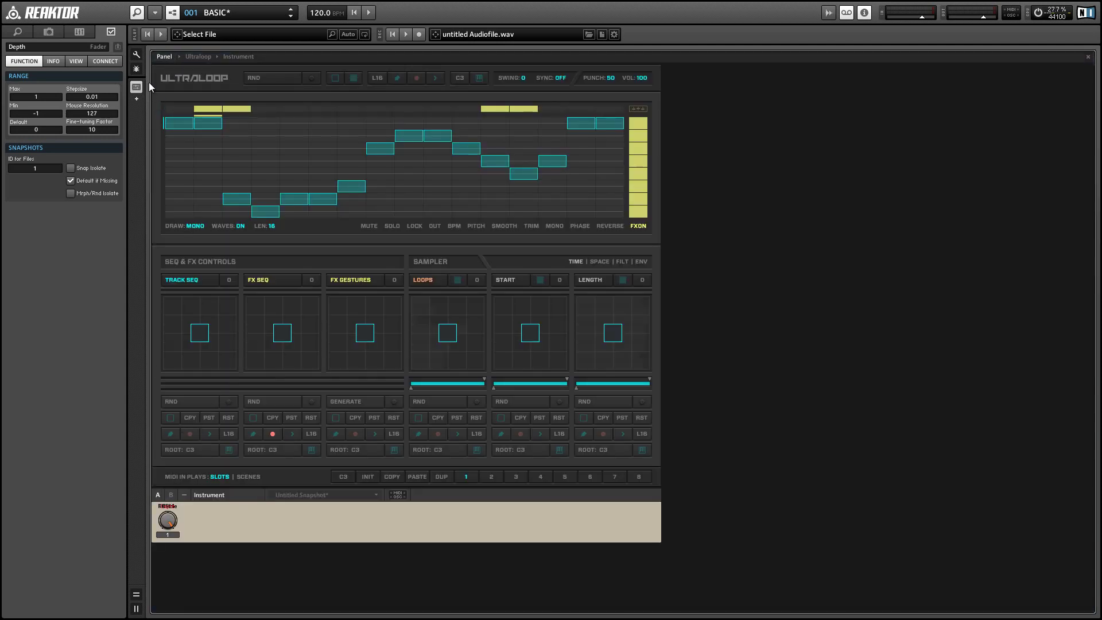
In panel edit mode, spread the Attack, Release, Depth and BPM knobs into one row, then show the snapshot list.
left_click(135, 58)
left_click(179, 521)
left_click_drag(179, 521, 285, 527)
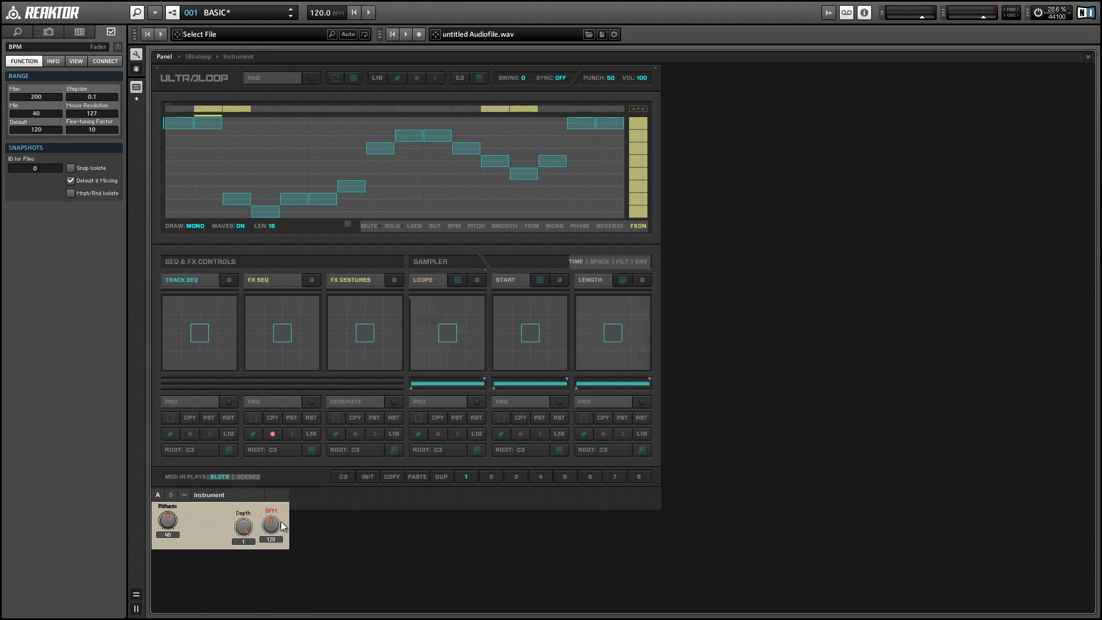
left_click_drag(175, 523, 205, 524)
left_click_drag(368, 571, 226, 526)
left_click(243, 526)
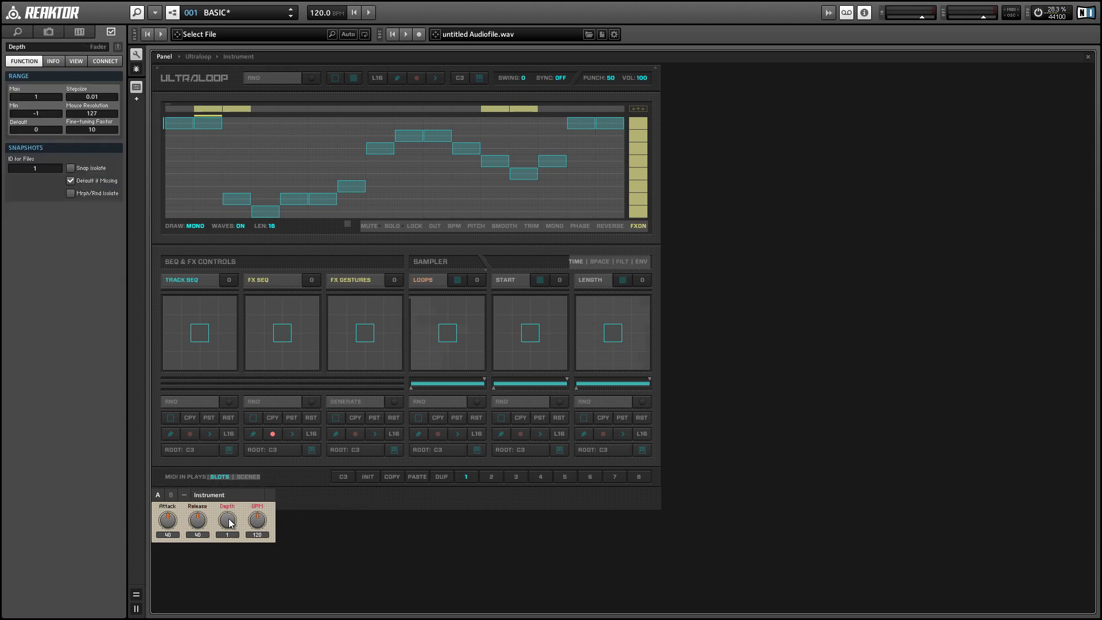
left_click(316, 531)
left_click(138, 54)
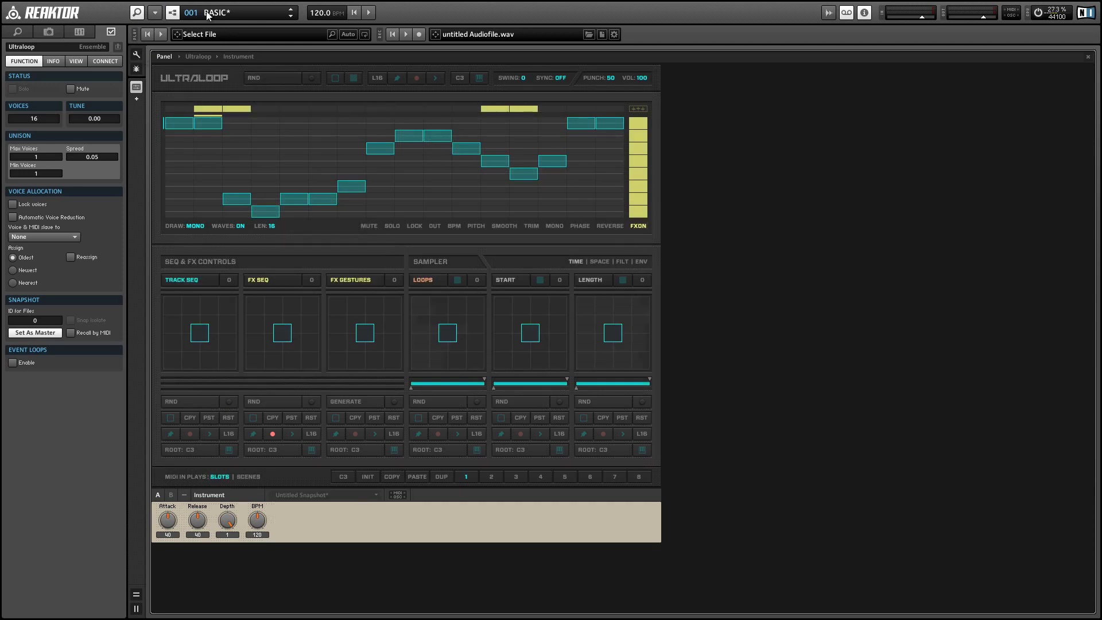
left_click(224, 14)
mouse_move(229, 20)
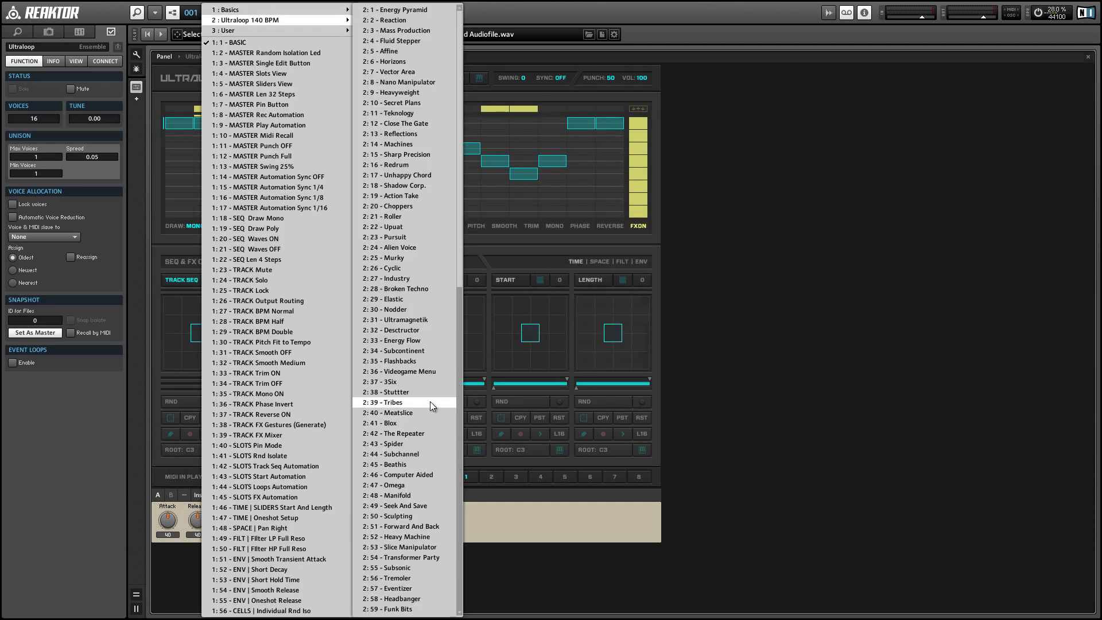
Load the Broken Techno snapshot and adjust output level, BPM (~157.8), Depth (0.17) and Attack (57).
left_click(395, 288)
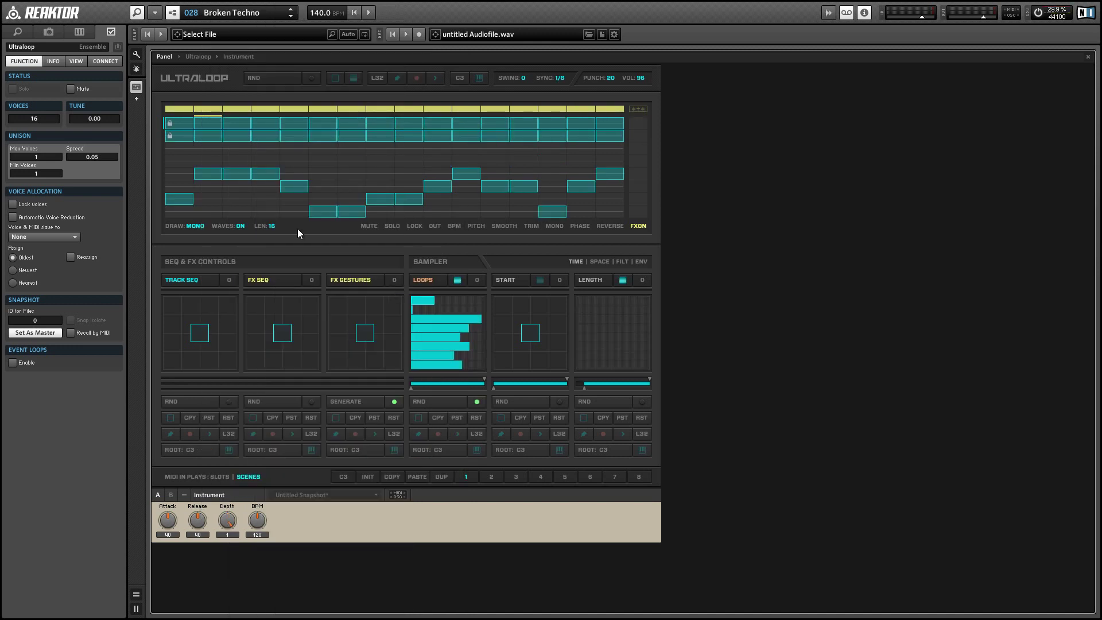
left_click_drag(984, 19, 980, 19)
left_click_drag(260, 515, 275, 506)
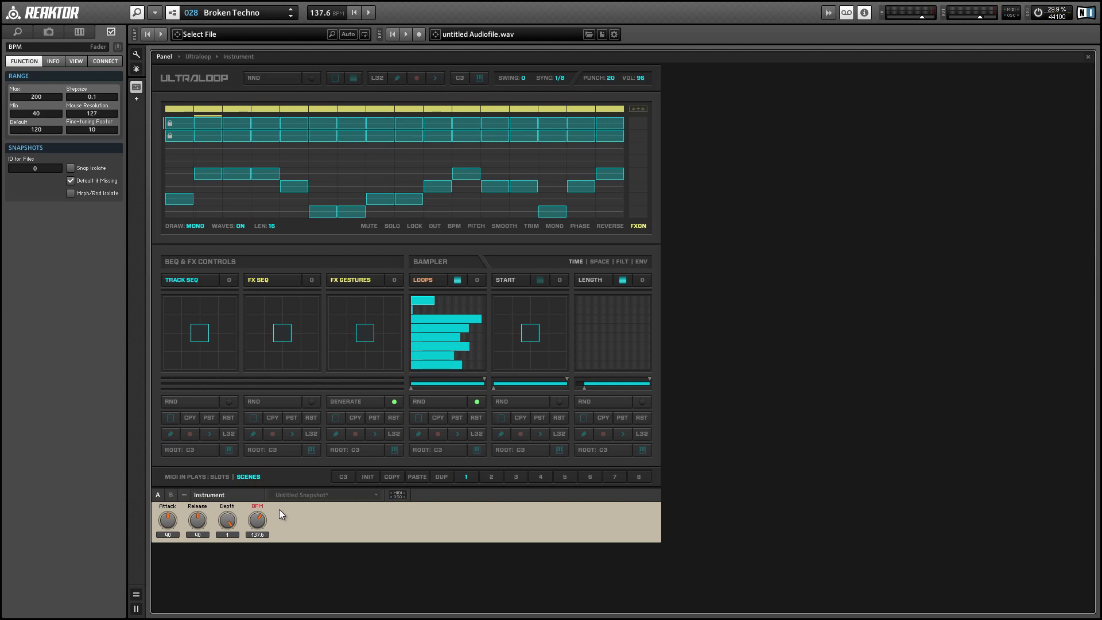
left_click_drag(227, 520, 242, 558)
mouse_move(174, 535)
left_mouse_down()
mouse_move(175, 511)
mouse_move(205, 517)
mouse_move(168, 518)
left_mouse_up()
Switch to scene 1 and start playback, restarting it so the tempo recovers.
scroll(326, 17, "down", 5)
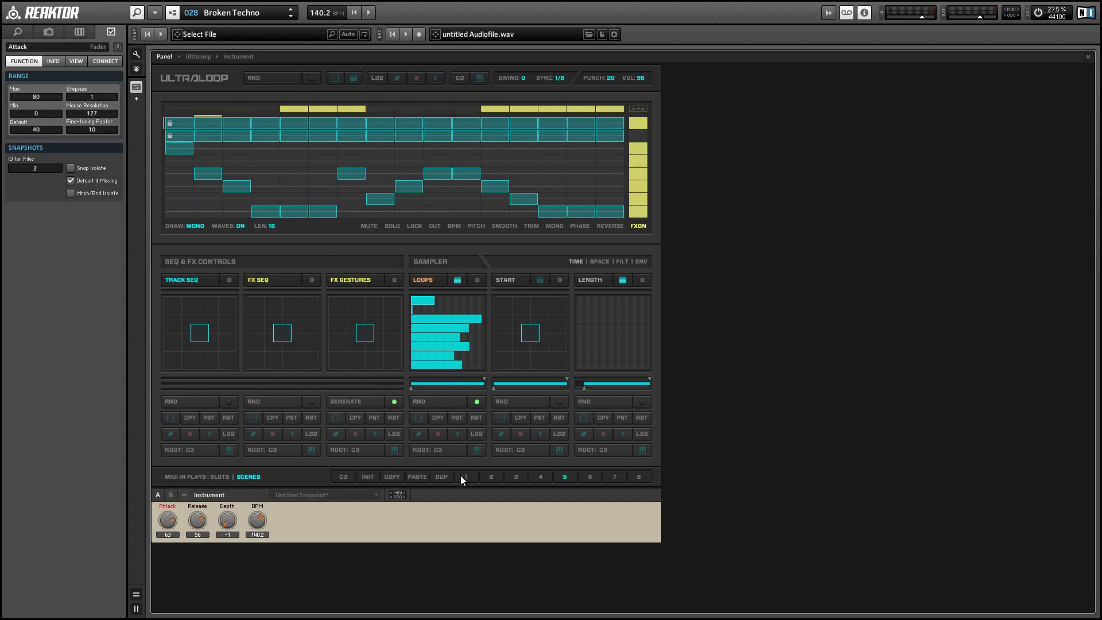
left_click(461, 476)
left_click(367, 13)
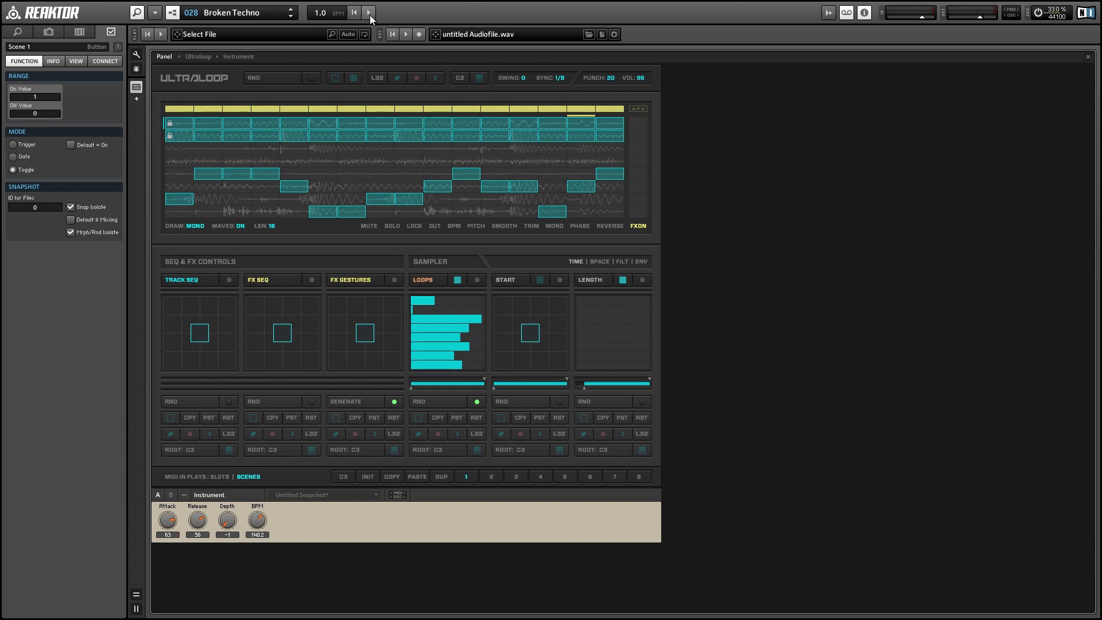
left_click(369, 13)
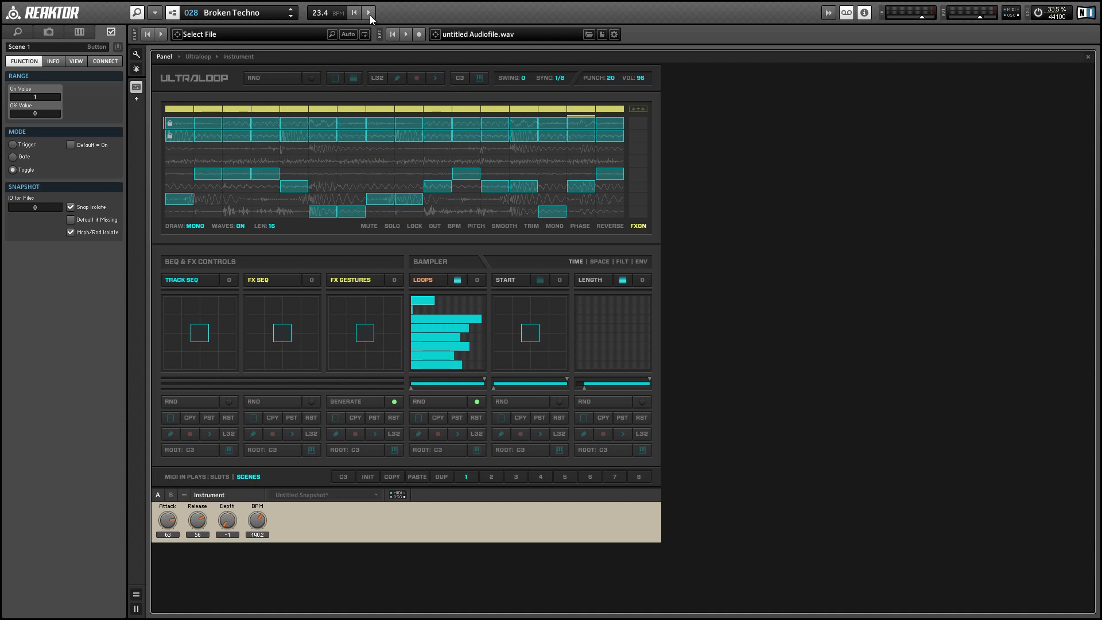